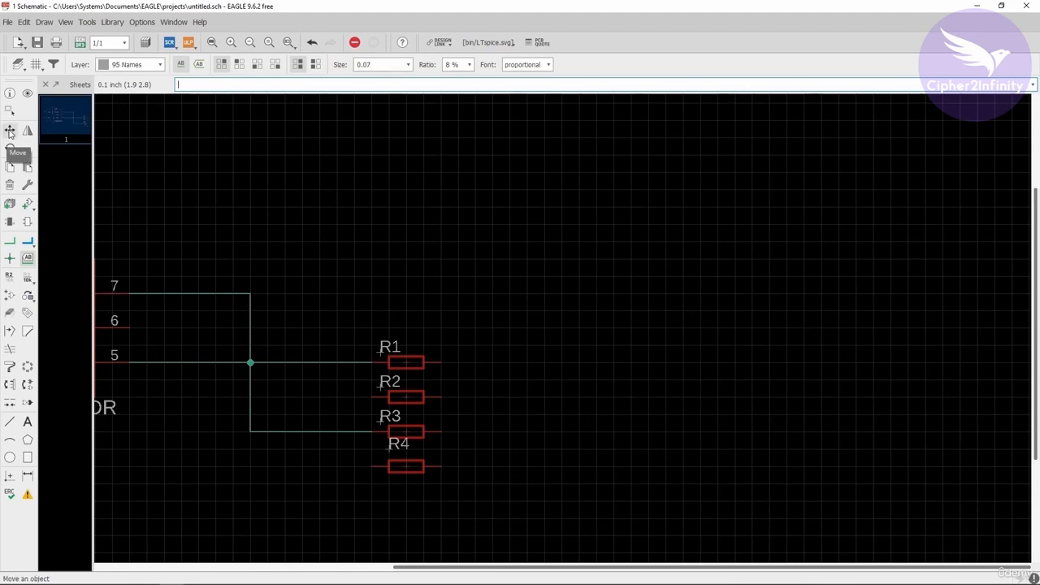
# Move resistor R2 out of the resistor column to open space far above and to the right of U1
pyautogui.click(404, 396)
pyautogui.scroll(-5, 404, 397)
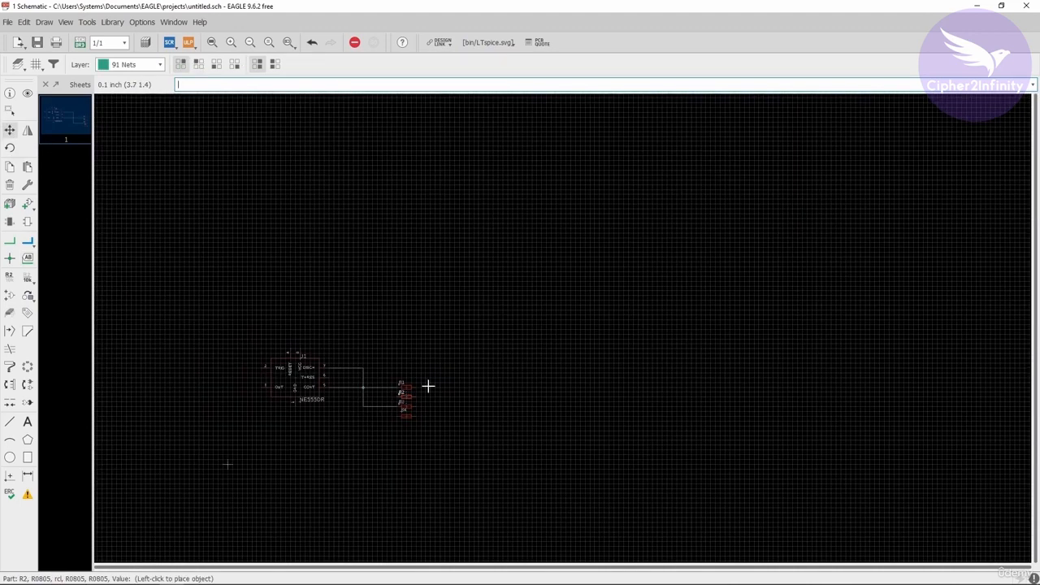
pyautogui.scroll(2, 727, 188)
pyautogui.click(720, 195)
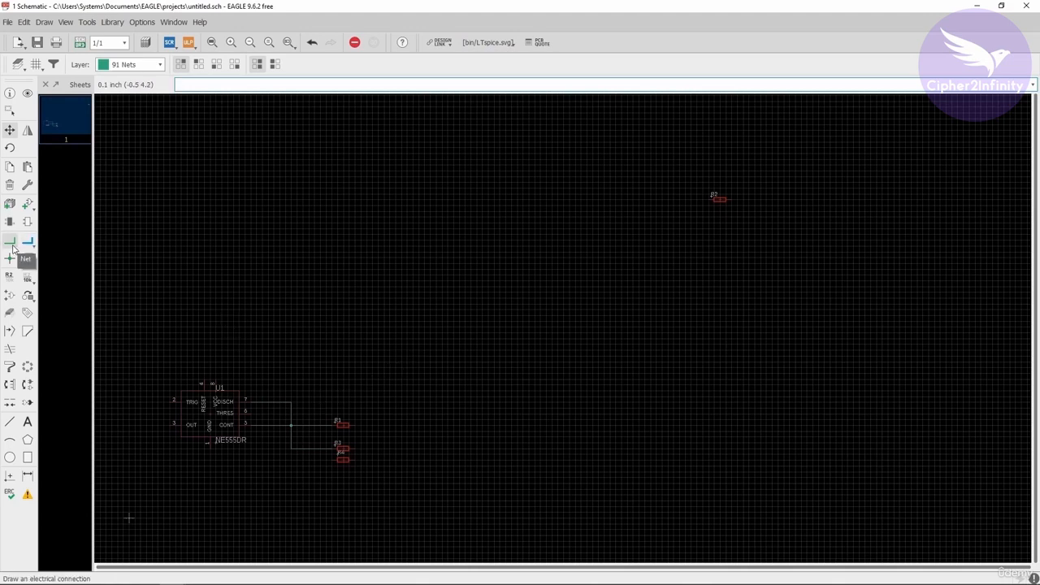
pyautogui.scroll(1, 236, 427)
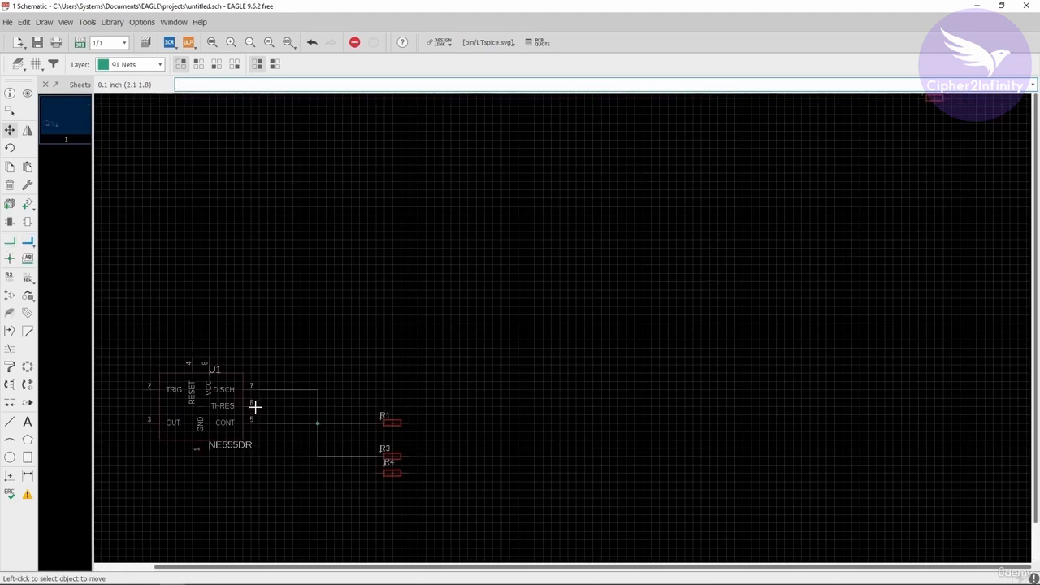
pyautogui.scroll(-1, 255, 406)
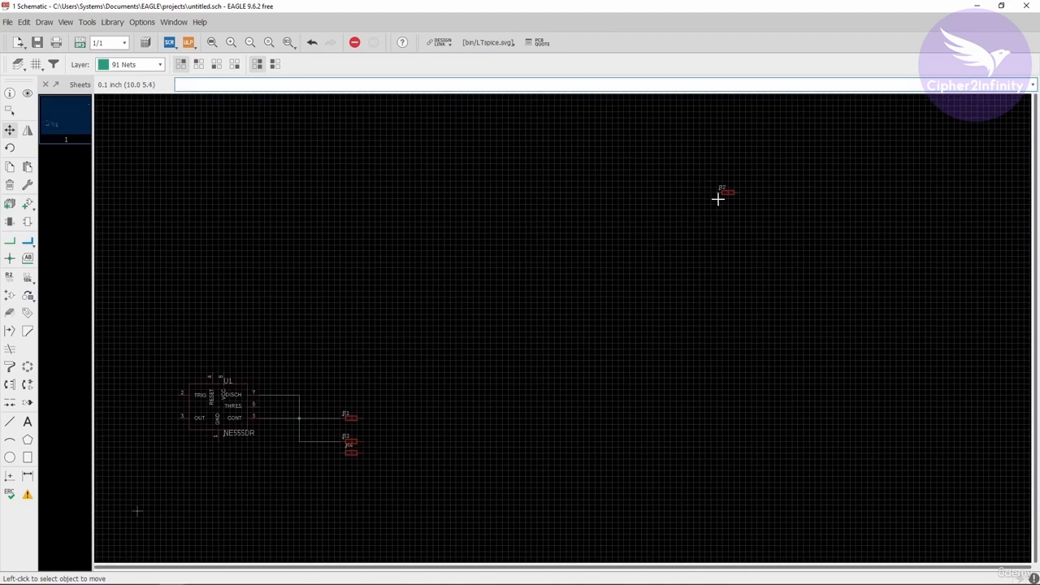
# Draw a net from U1's THRES pin 6 to the near pin of the relocated resistor R2
pyautogui.click(10, 241)
pyautogui.scroll(1, 255, 412)
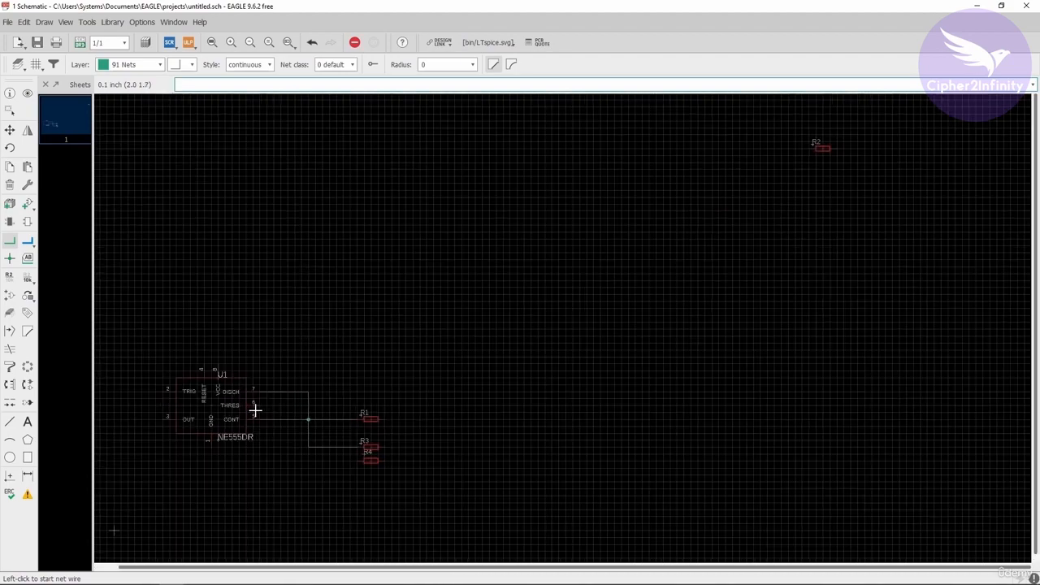
pyautogui.scroll(1, 256, 407)
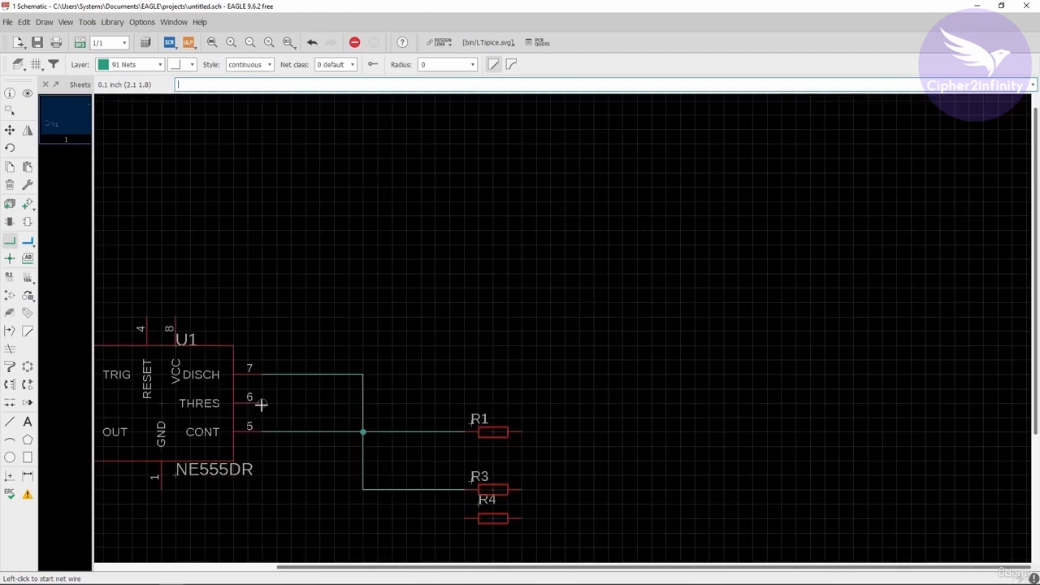
pyautogui.click(257, 403)
pyautogui.scroll(-1, 287, 397)
pyautogui.scroll(-1, 462, 333)
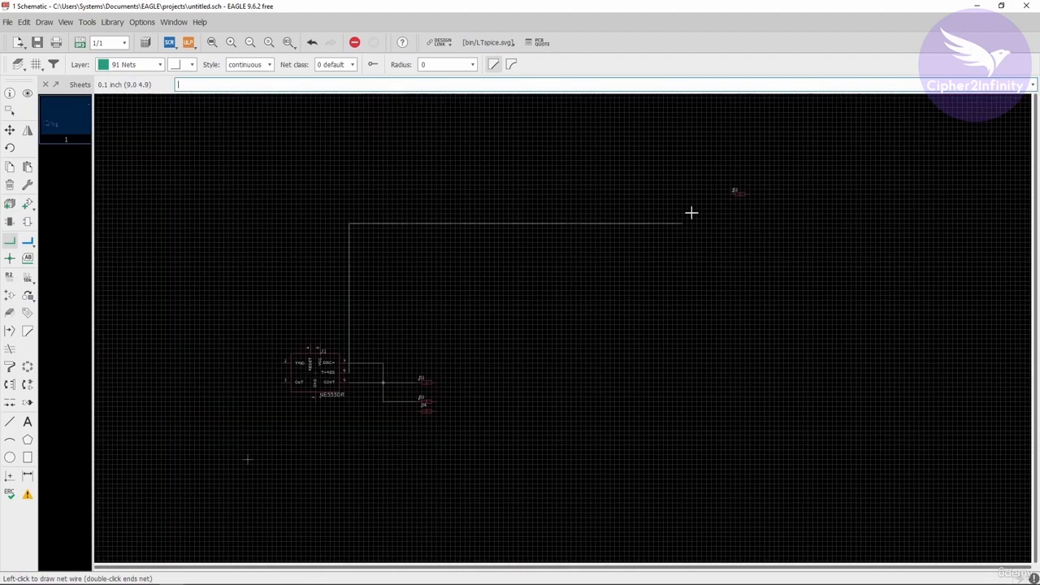
pyautogui.scroll(-1, 699, 207)
pyautogui.scroll(1, 714, 196)
pyautogui.click(736, 195)
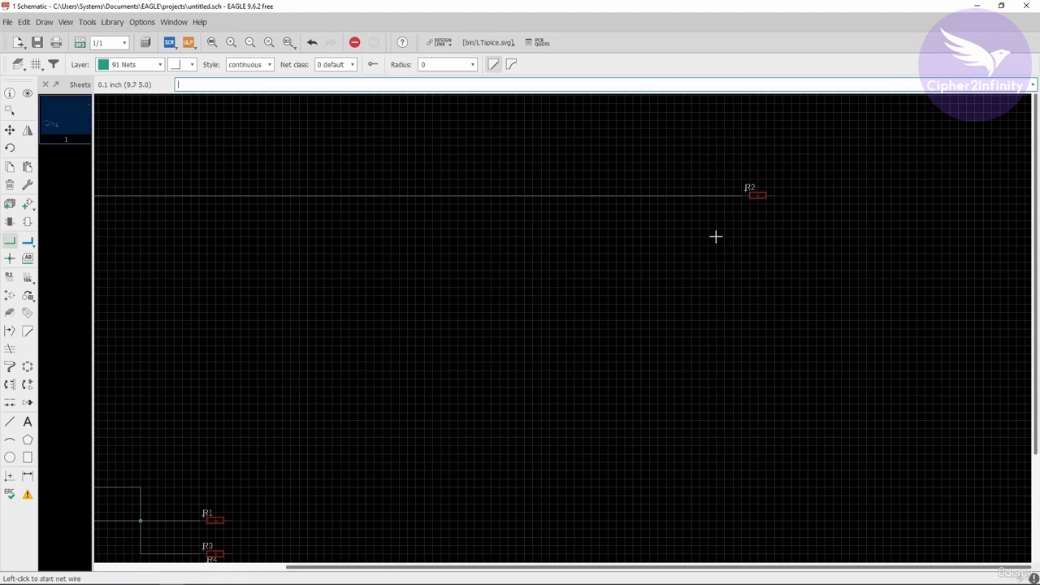
pyautogui.scroll(-2, 715, 237)
pyautogui.scroll(1, 592, 297)
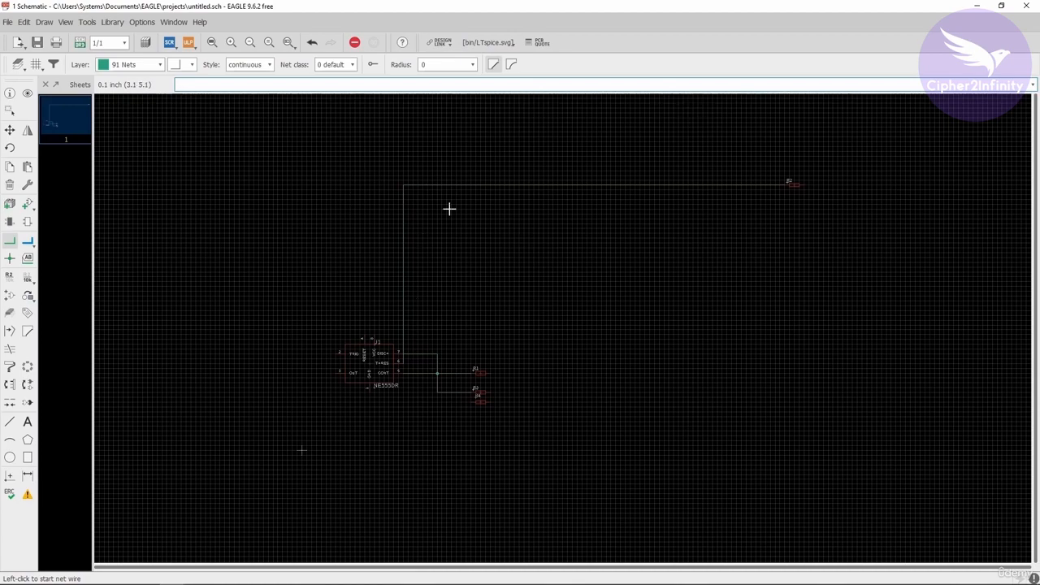
# Delete the long net connecting U1's THRES pin 6 to resistor R2
pyautogui.click(9, 184)
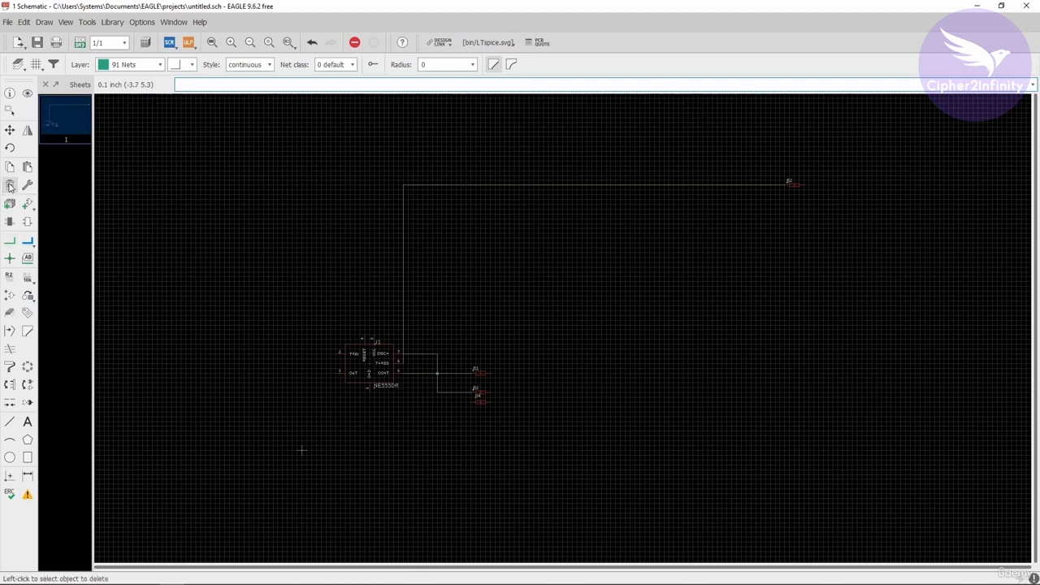
pyautogui.scroll(2, 412, 238)
pyautogui.click(416, 238)
pyautogui.hscroll(3, 517, 316)
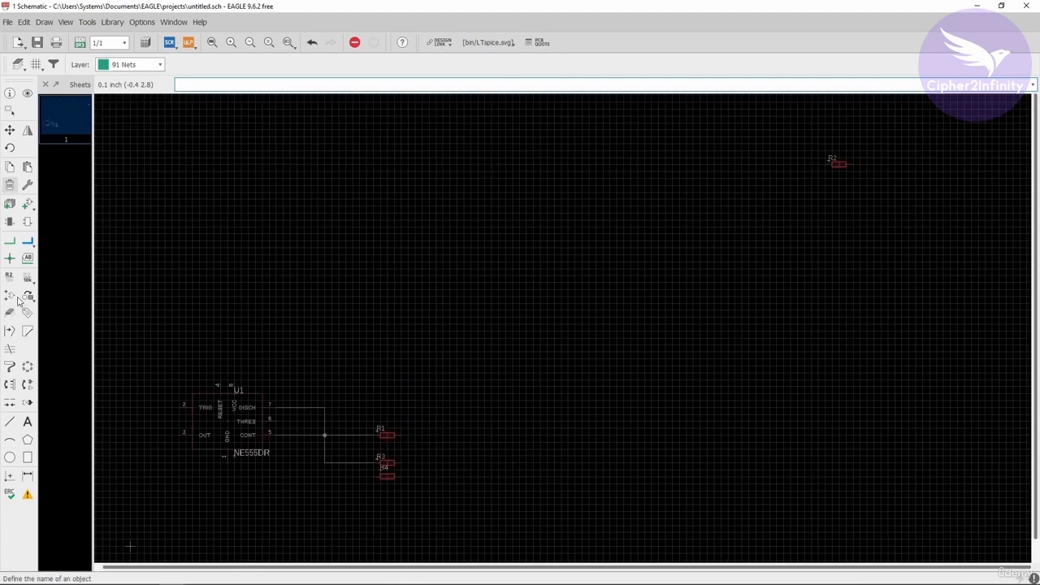
# Draw a short net stub about 0.1 inch long outward from U1's THRES pin 6, leaving its other end open
pyautogui.scroll(2, 274, 430)
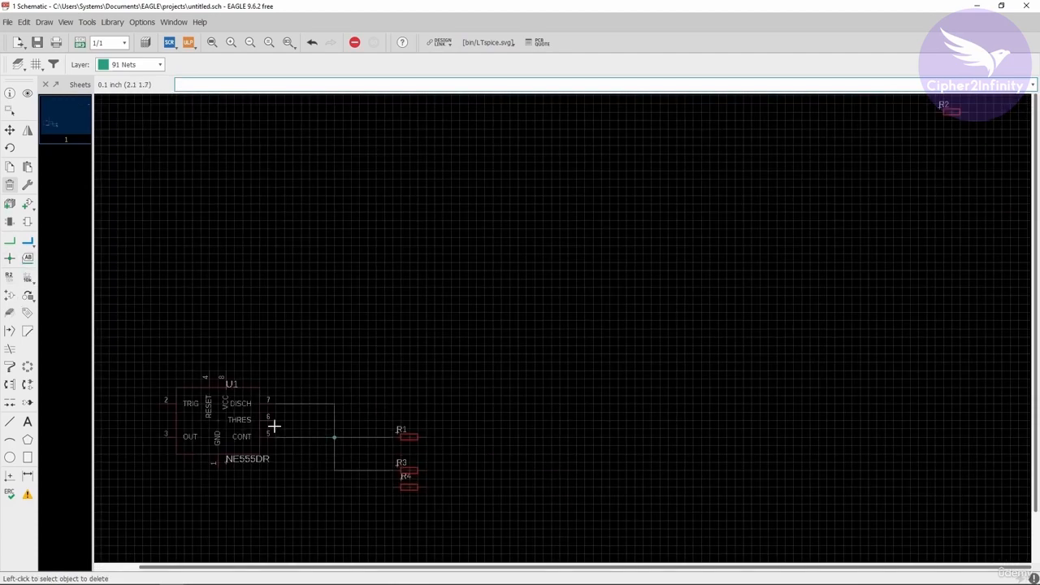
pyautogui.scroll(-2, 282, 422)
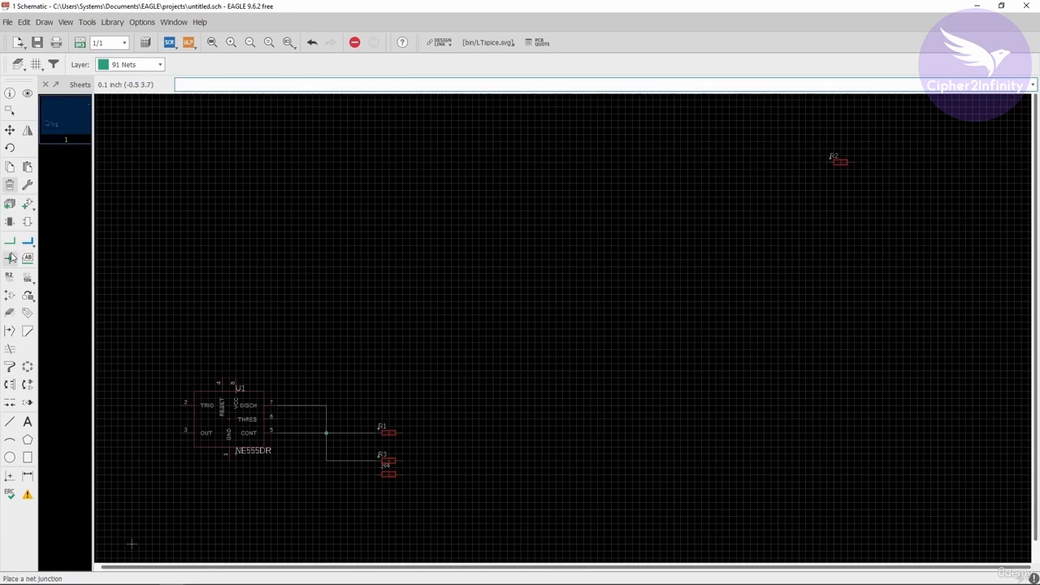
pyautogui.scroll(3, 250, 442)
pyautogui.scroll(1, 329, 415)
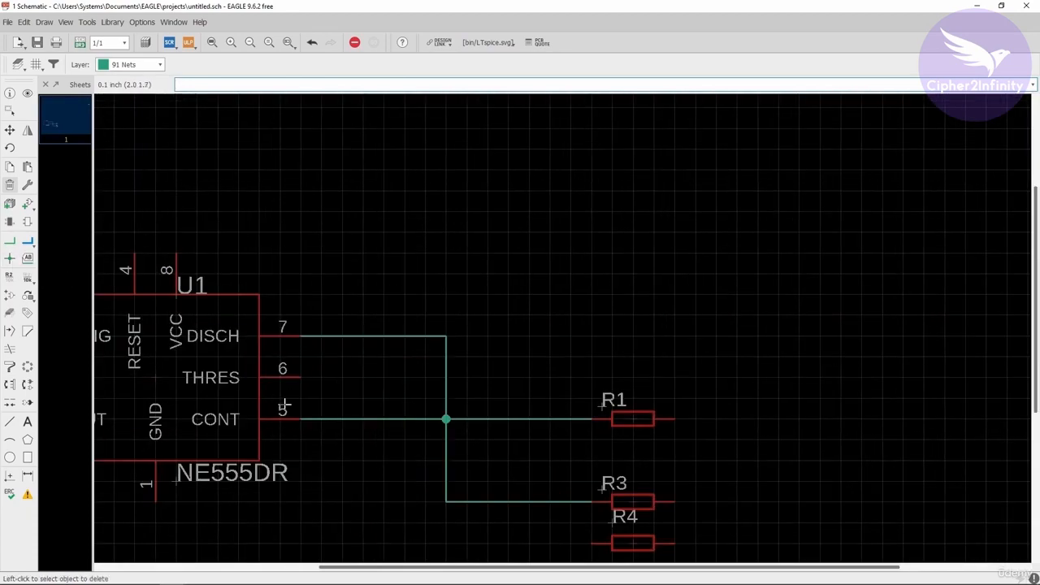
pyautogui.click(8, 243)
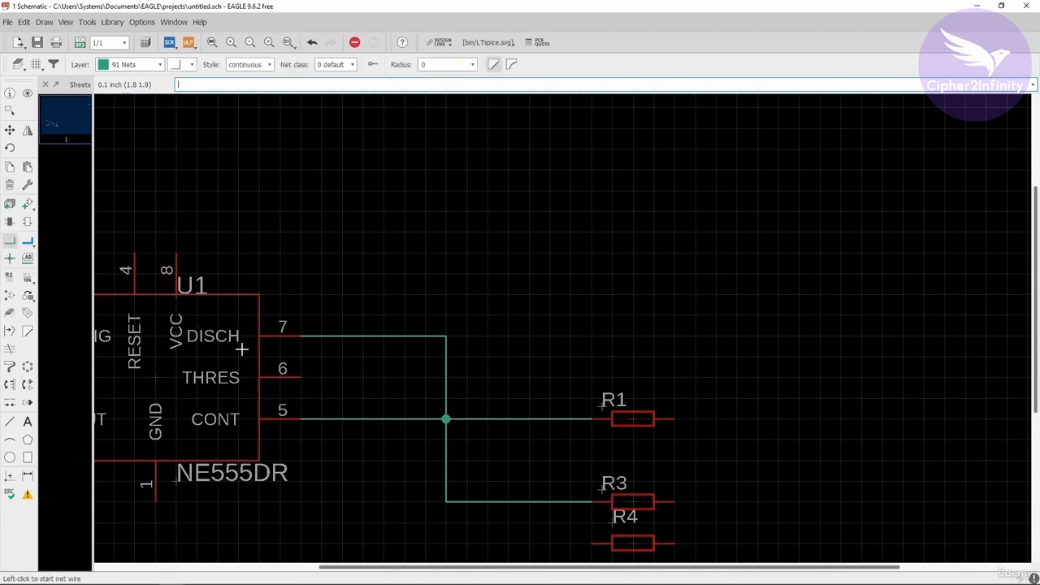
pyautogui.click(300, 378)
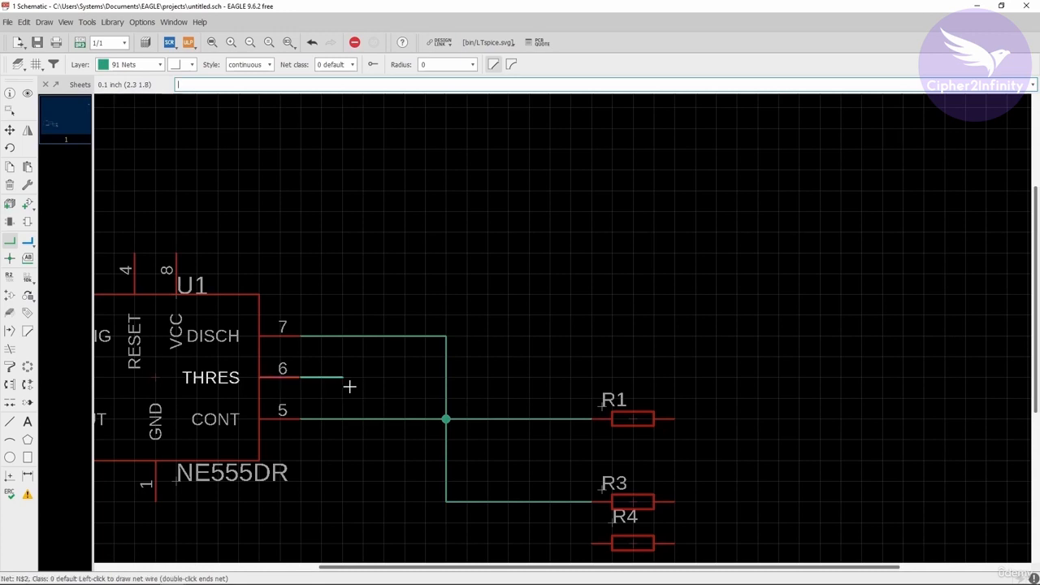
pyautogui.doubleClick(333, 380)
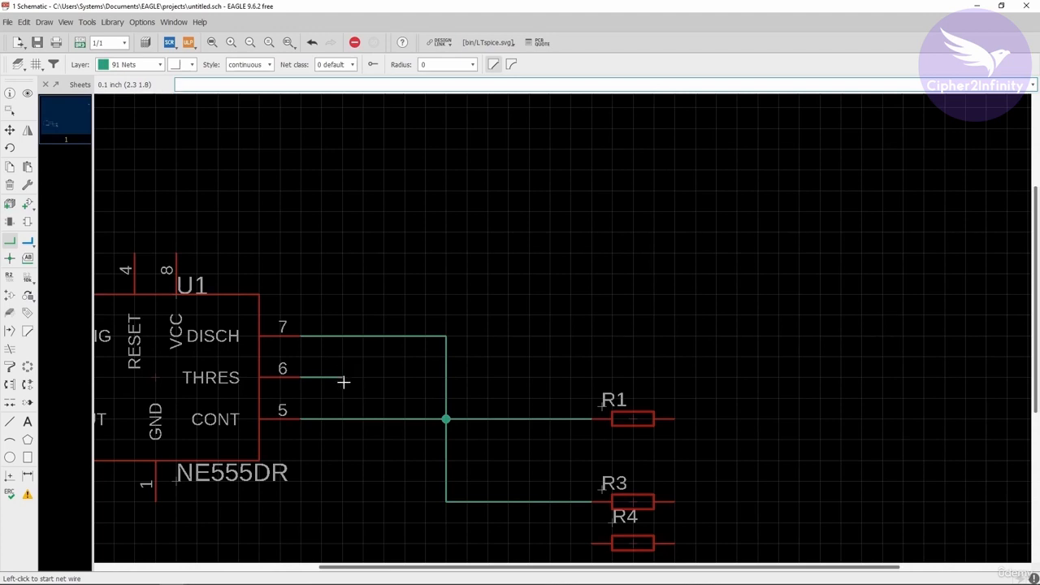
# Place a net label at the open end of the stub on U1's pin 6
pyautogui.click(28, 258)
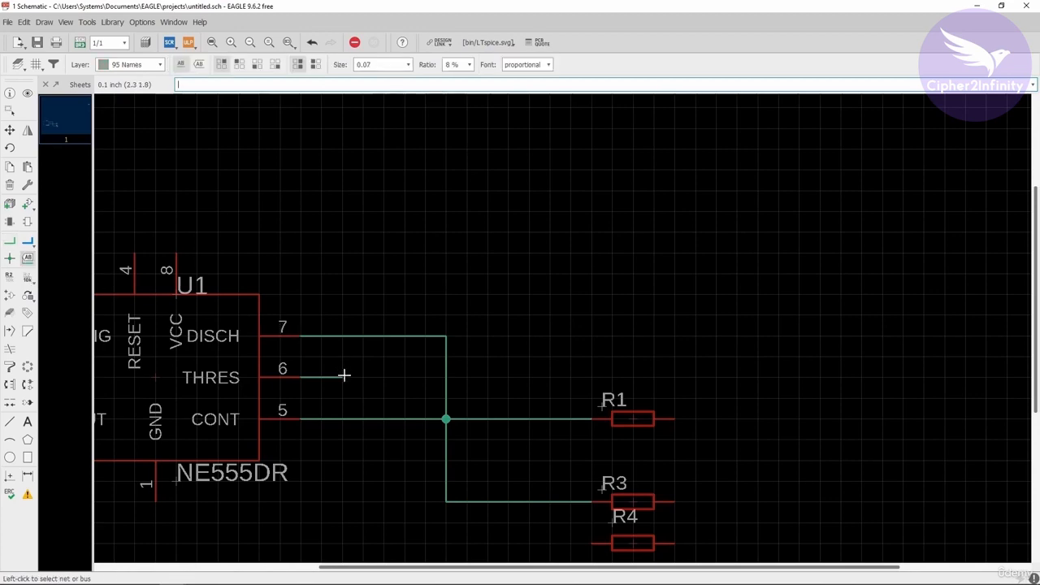
pyautogui.scroll(3, 343, 378)
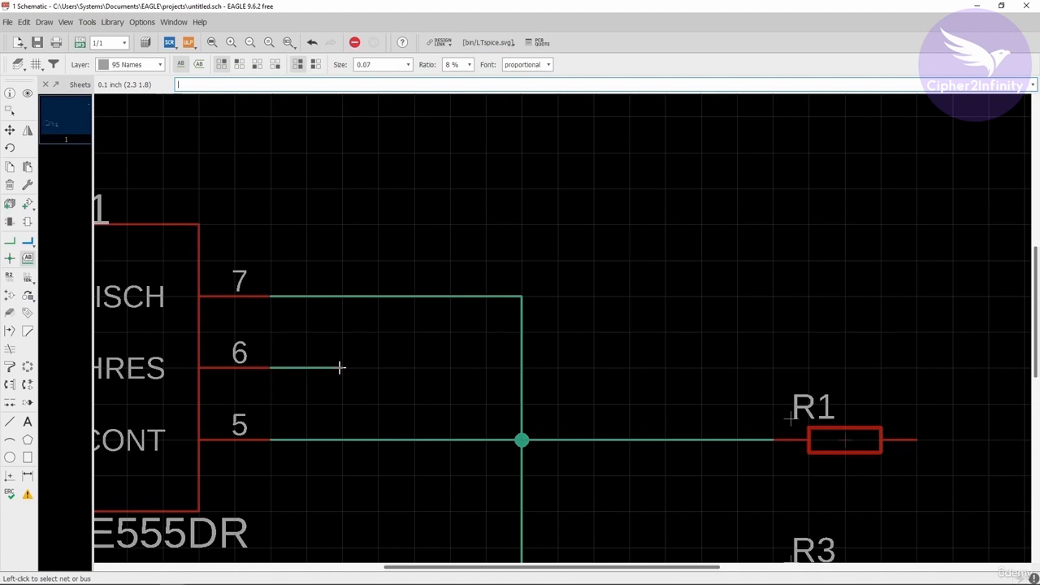
pyautogui.click(340, 367)
pyautogui.scroll(-2, 340, 368)
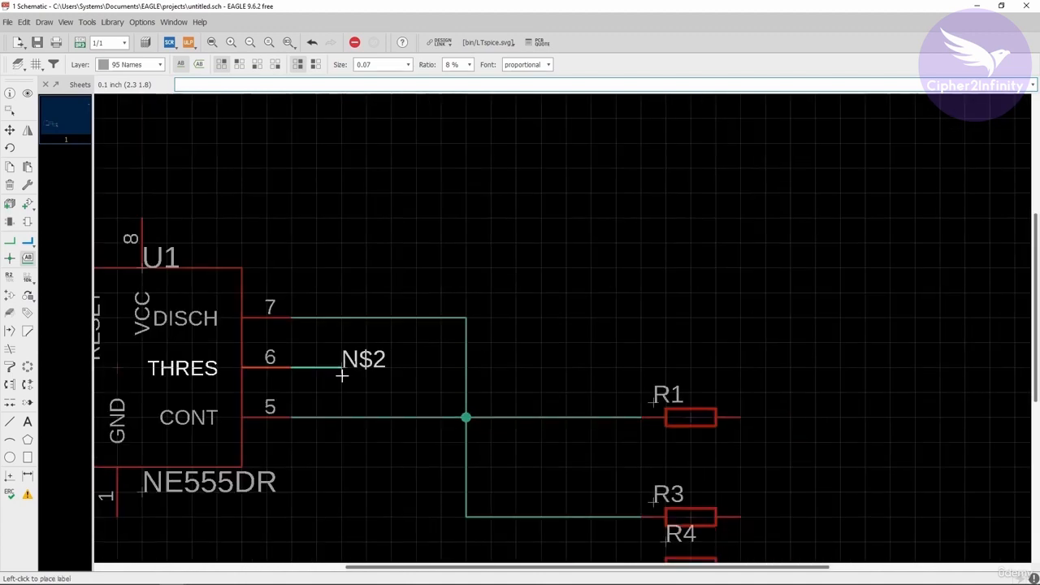
pyautogui.scroll(1, 345, 367)
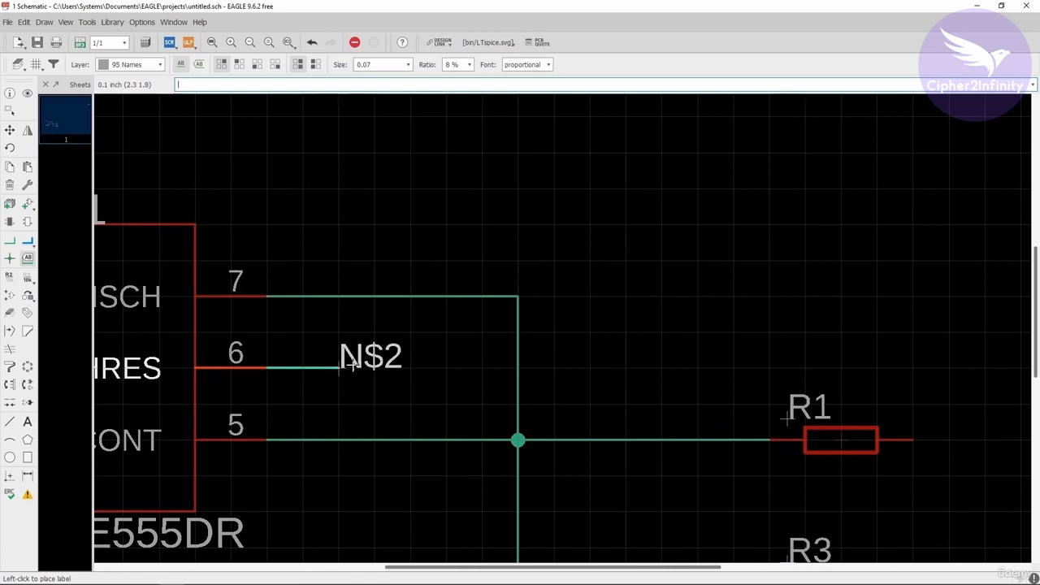
pyautogui.click(340, 367)
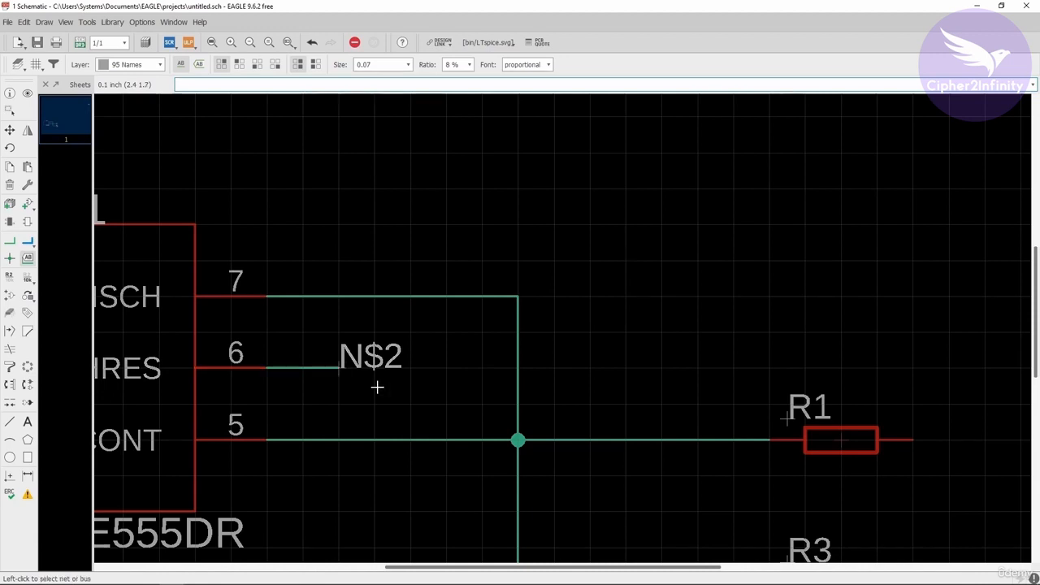
# Rename the labelled net on U1's pin 6 to TEST
pyautogui.rightClick(340, 367)
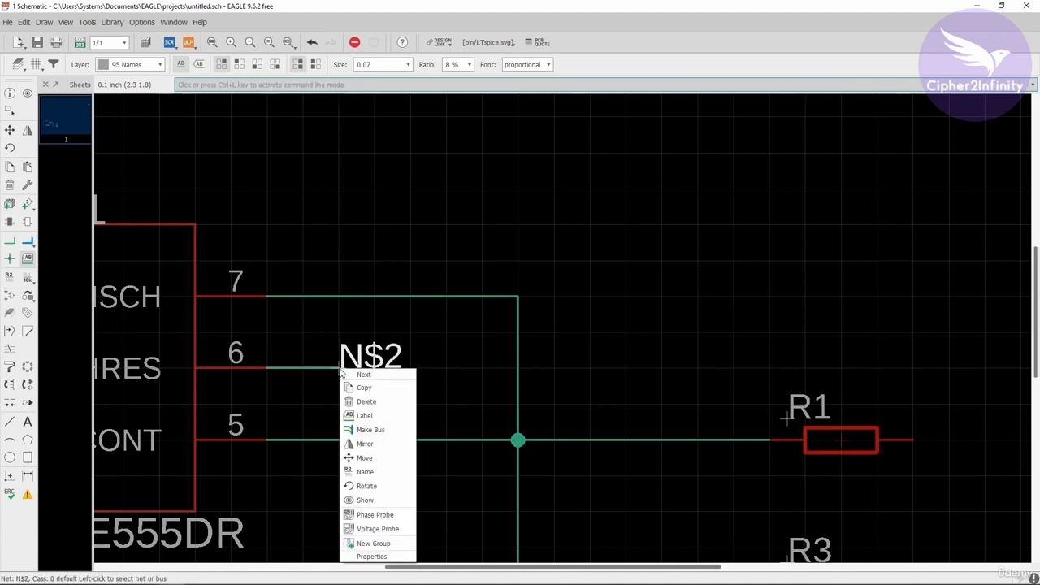
pyautogui.click(366, 472)
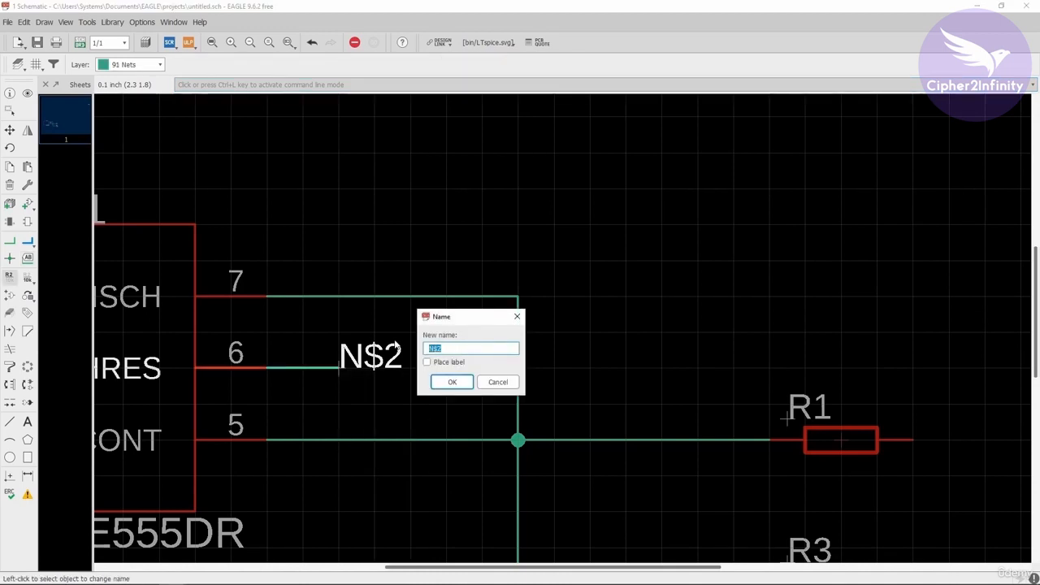
pyautogui.press('BackSpace')
pyautogui.click(457, 384)
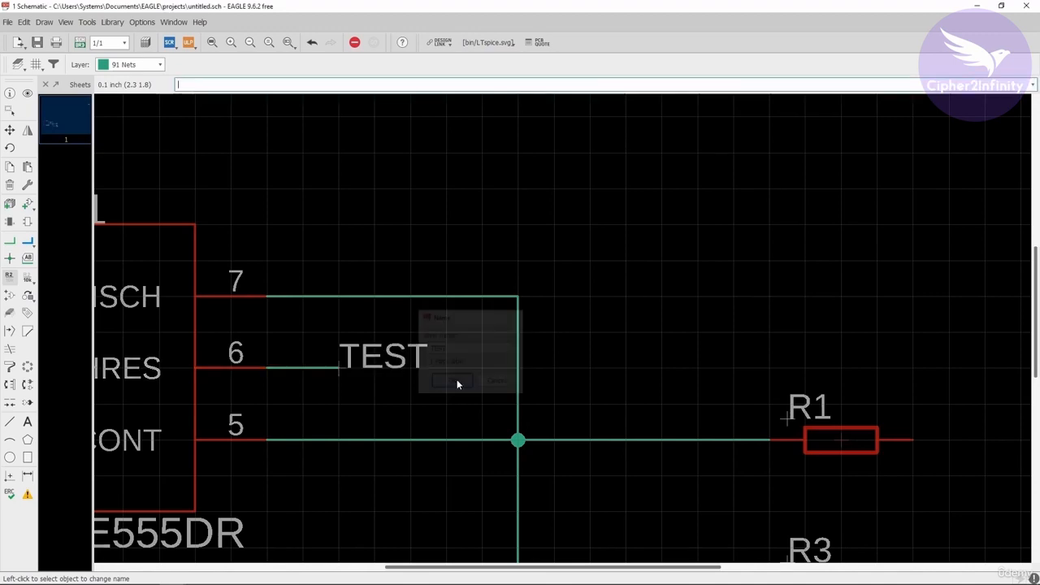
# Draw an open net stub about 0.2 inch long leftward from the left pin of resistor R2
pyautogui.scroll(-4, 297, 367)
pyautogui.scroll(2, 262, 360)
pyautogui.scroll(1, 292, 360)
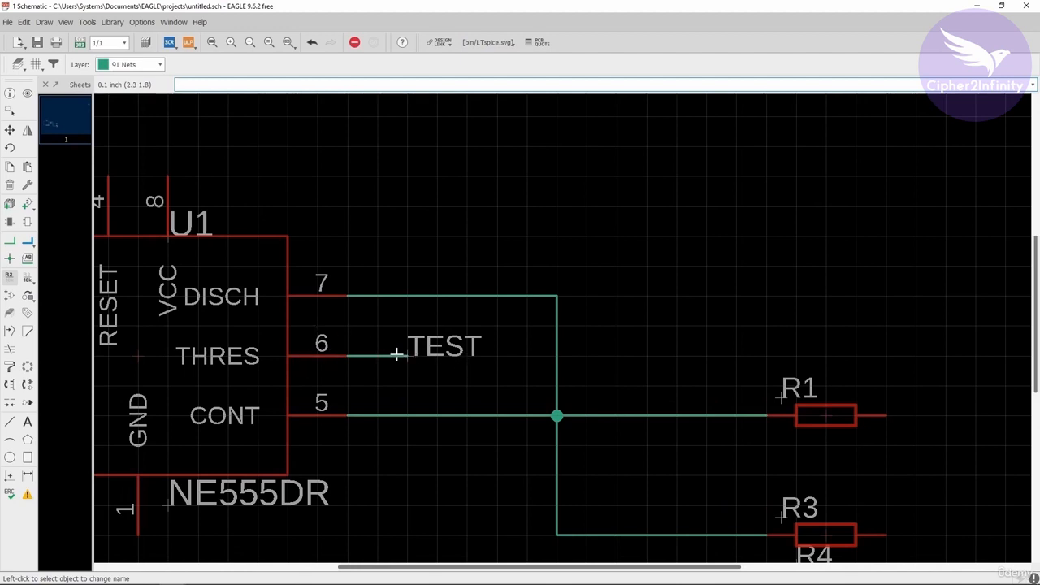
pyautogui.click(10, 241)
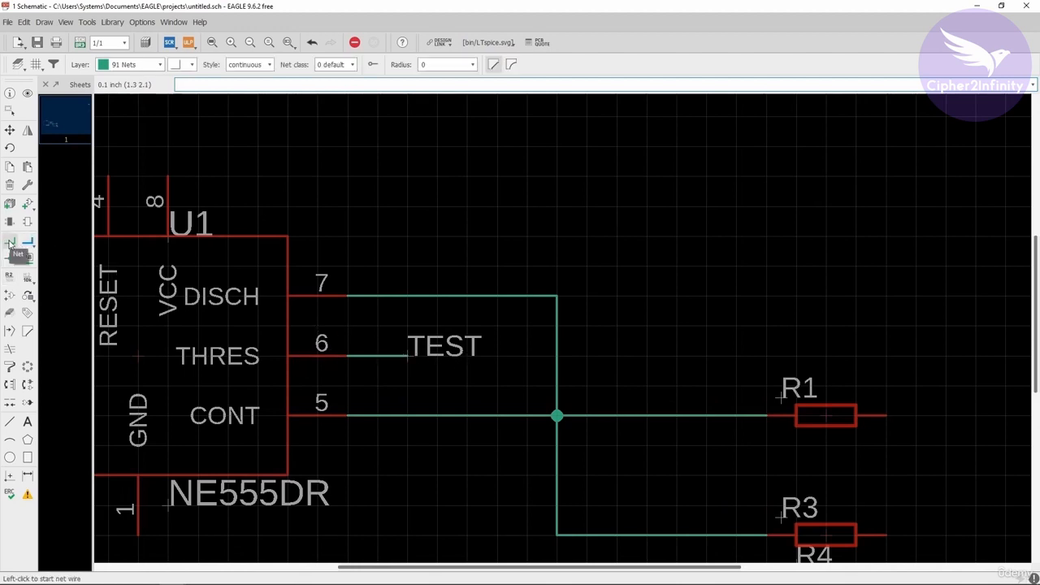
pyautogui.scroll(-2, 179, 350)
pyautogui.scroll(-2, 500, 334)
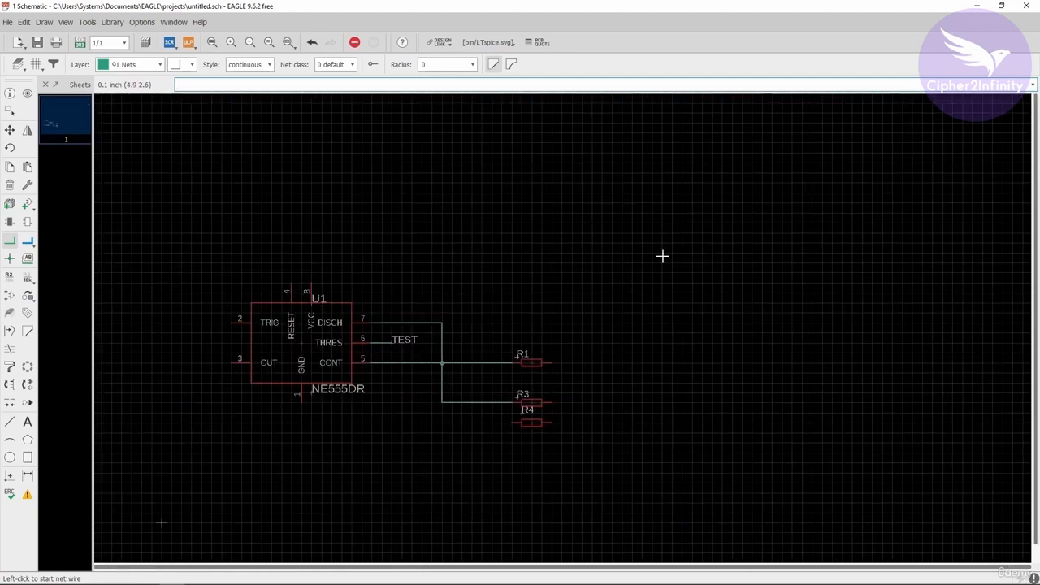
pyautogui.scroll(-1, 406, 317)
pyautogui.scroll(-3, 383, 307)
pyautogui.scroll(7, 719, 147)
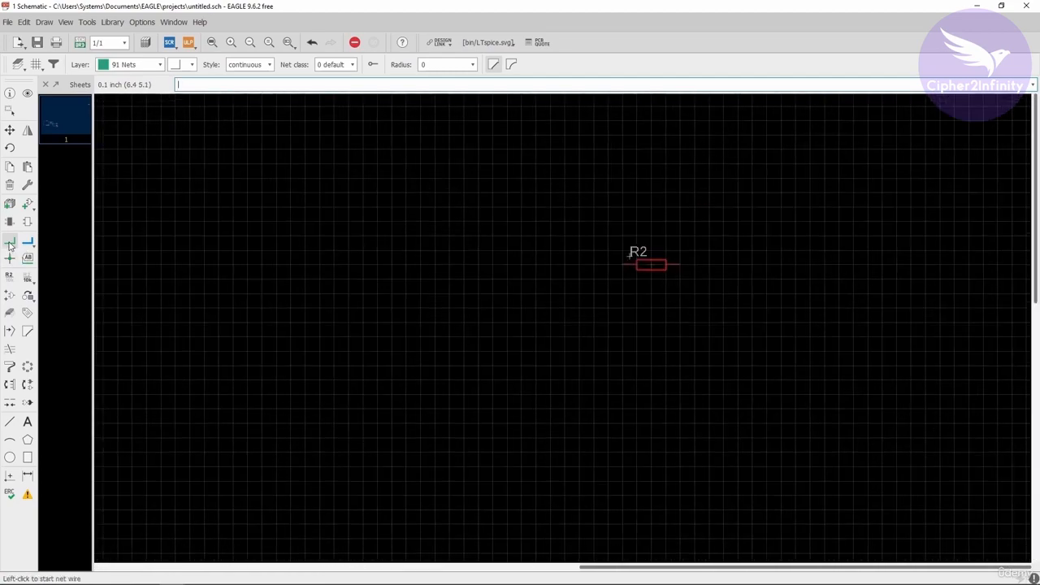
pyautogui.scroll(3, 634, 271)
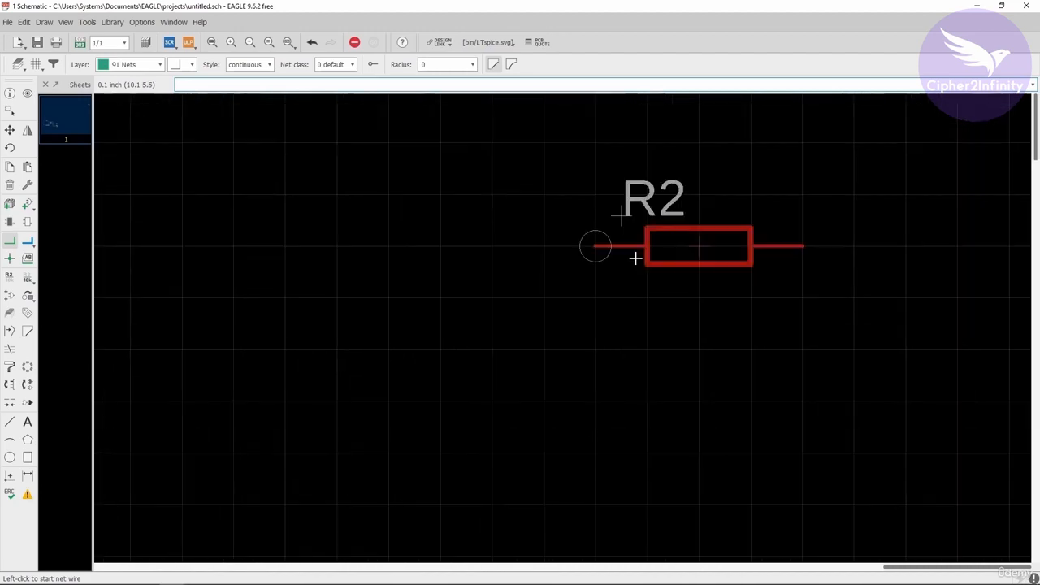
pyautogui.click(595, 246)
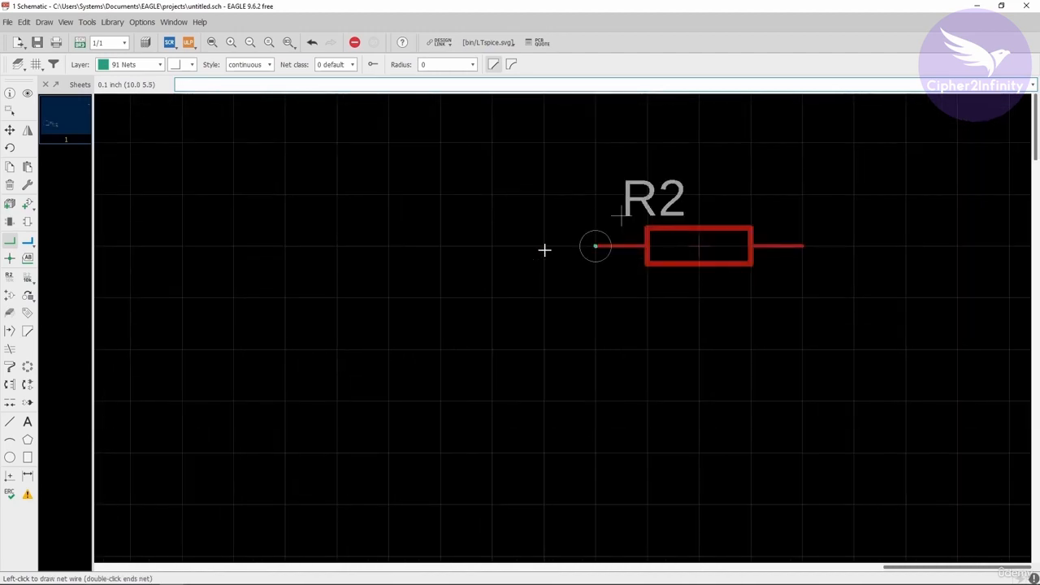
pyautogui.click(490, 246)
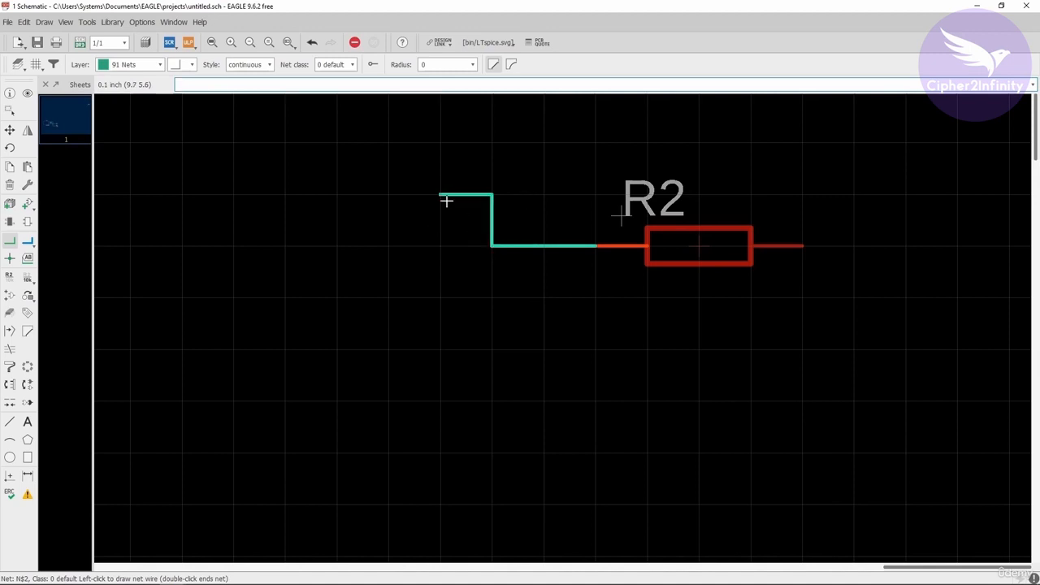
pyautogui.press('Escape')
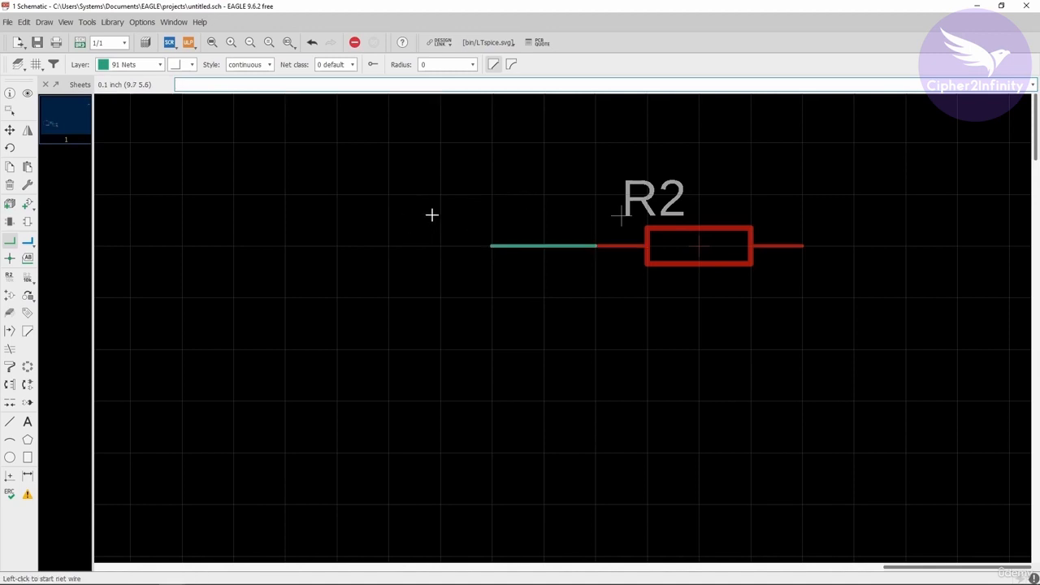
# Place a net label at the open end of R2's stub, rotated 180 degrees so its text extends away from the resistor
pyautogui.click(27, 258)
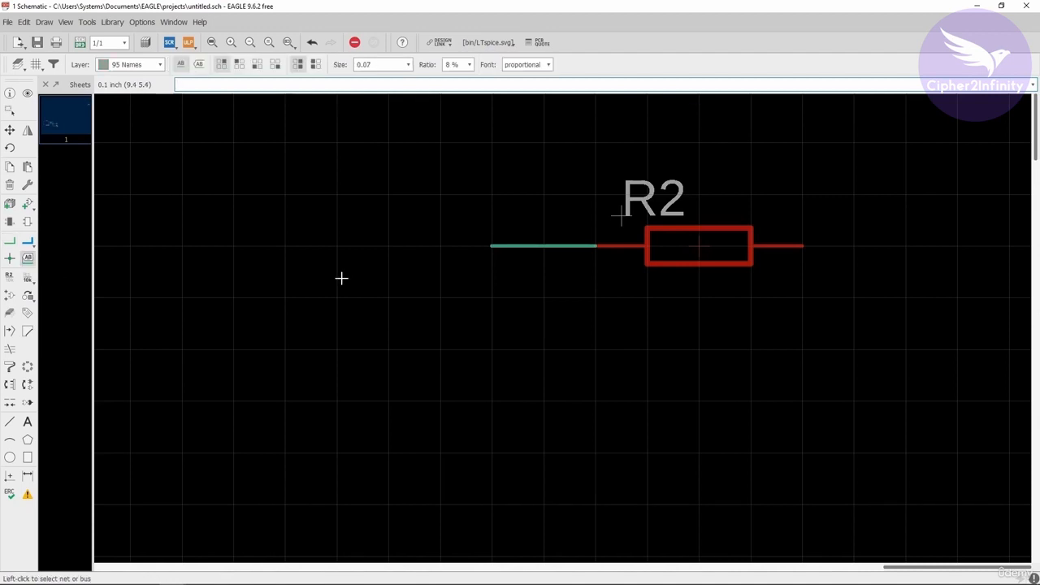
pyautogui.click(491, 246)
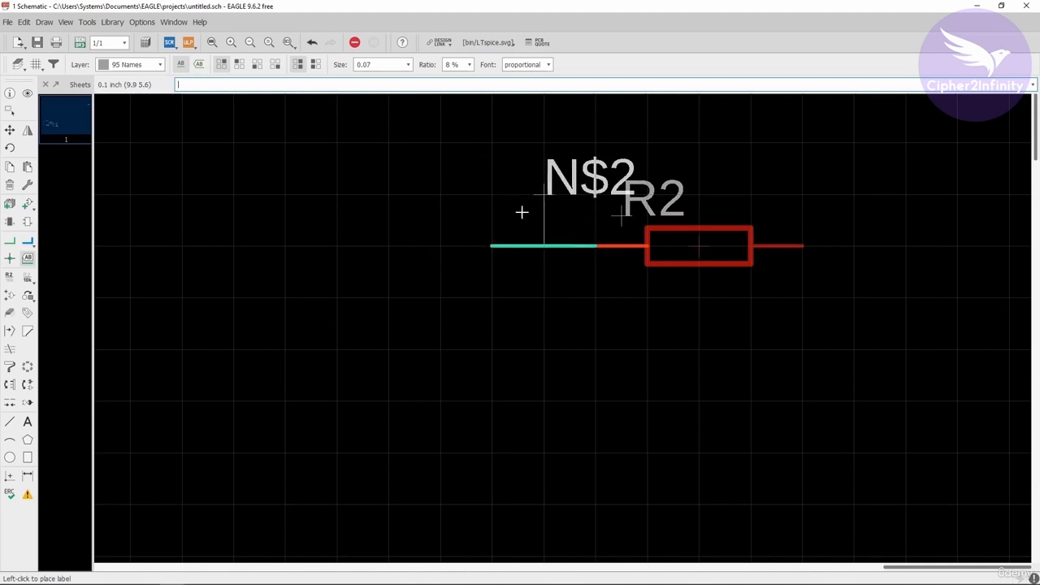
pyautogui.click(509, 182)
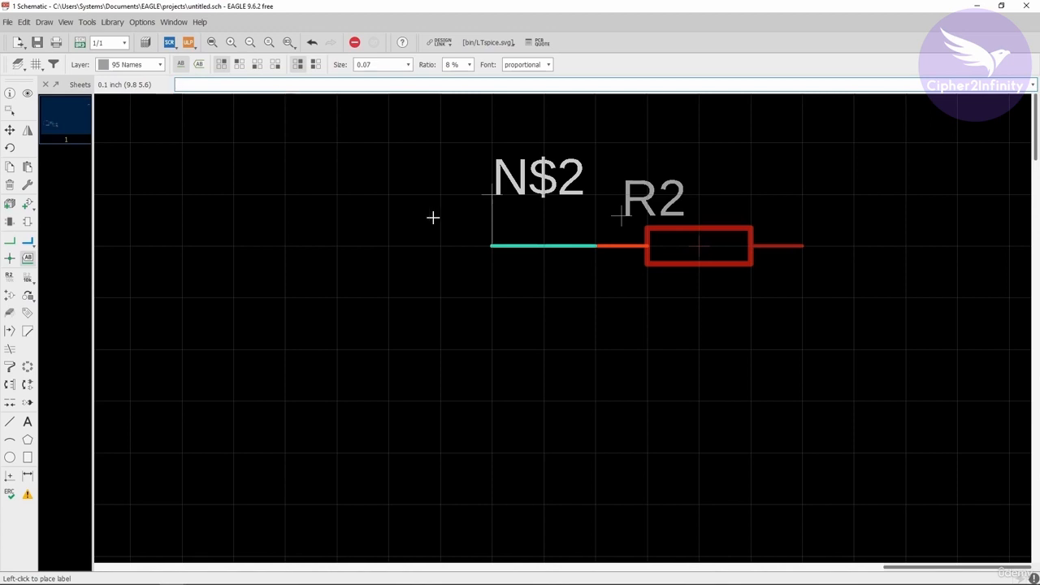
pyautogui.click(390, 197)
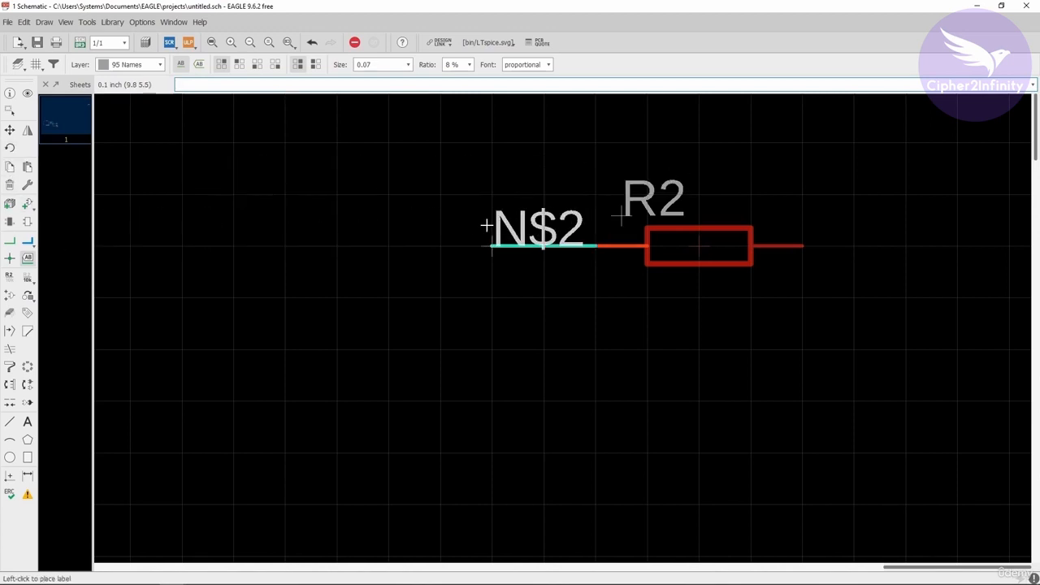
pyautogui.rightClick(492, 225)
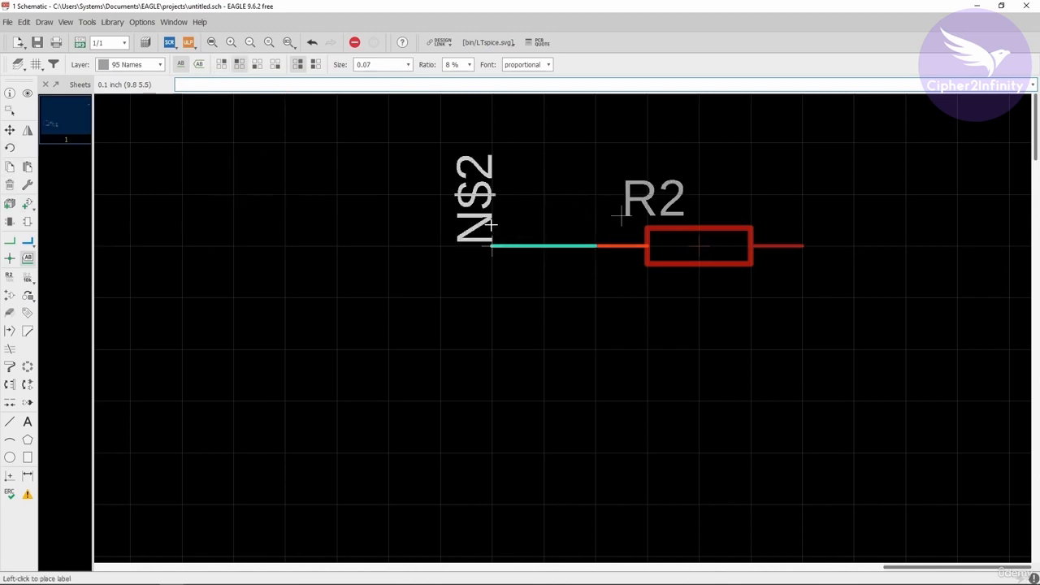
pyautogui.rightClick(491, 225)
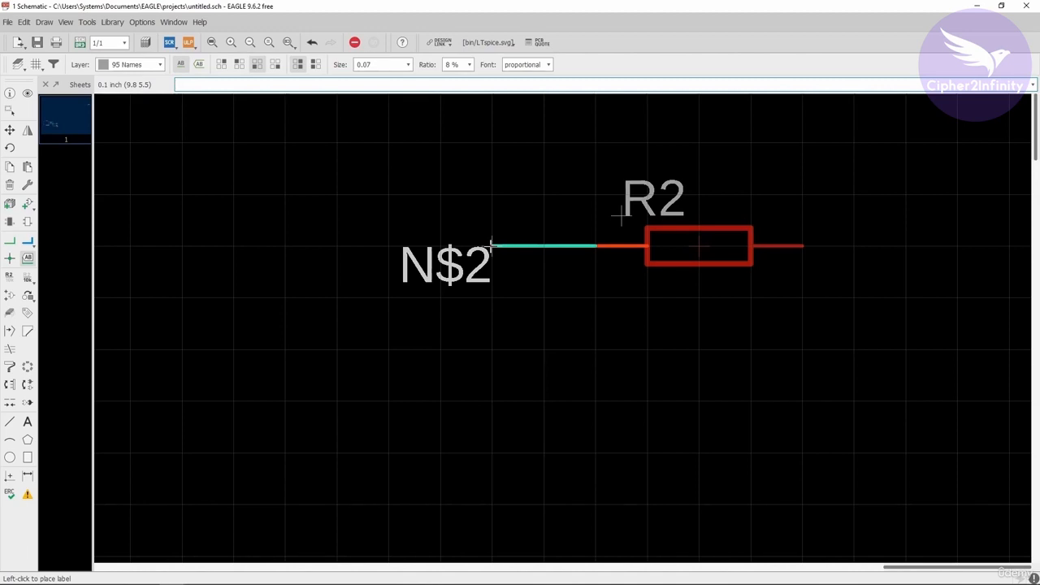
pyautogui.click(491, 243)
# Rename the net on R2's stub to TEST and accept connecting it with the existing TEST net
pyautogui.scroll(-2, 580, 231)
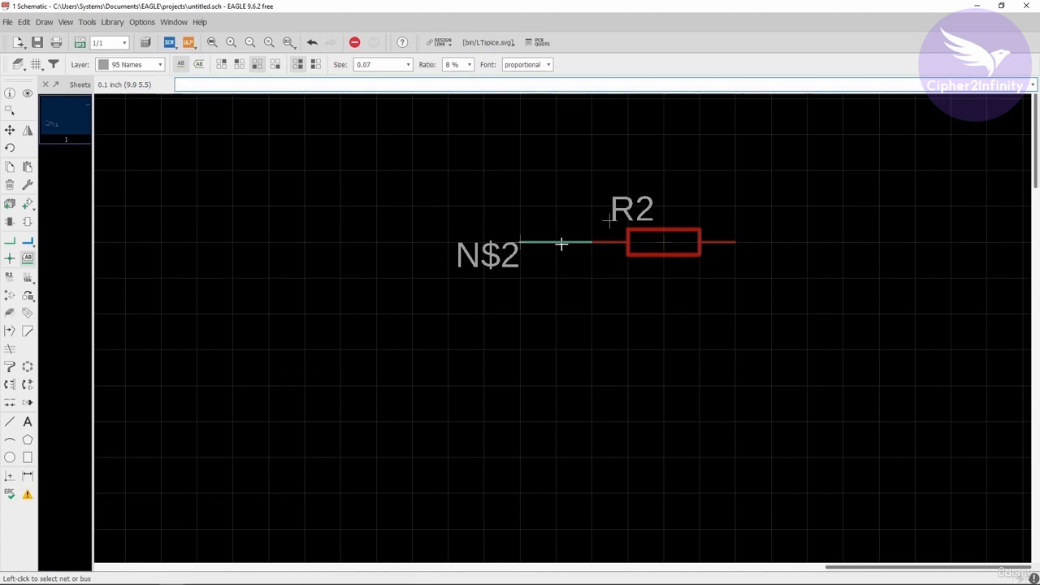
pyautogui.scroll(-4, 633, 212)
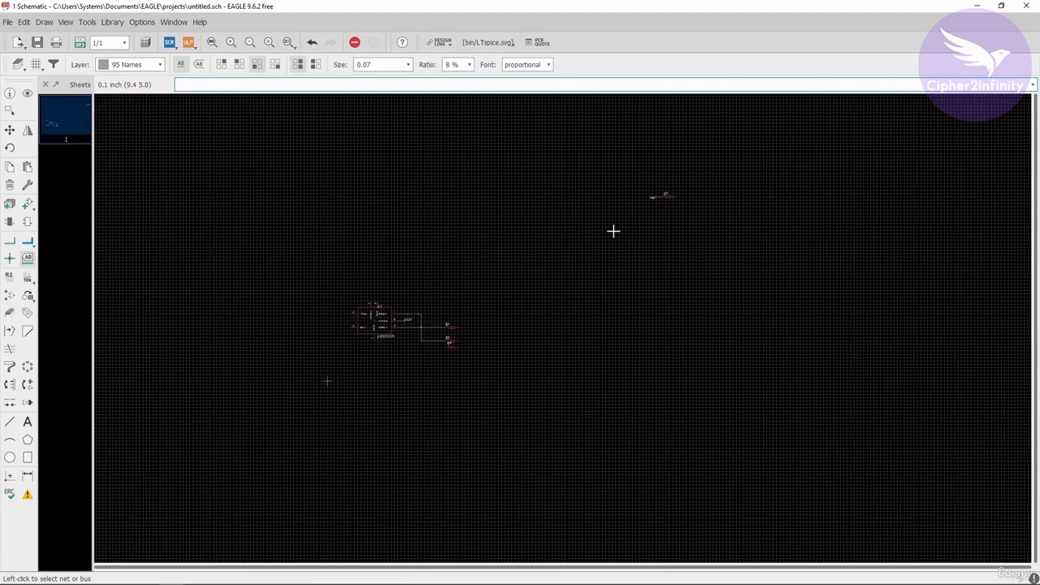
pyautogui.scroll(1, 443, 313)
pyautogui.scroll(3, 316, 335)
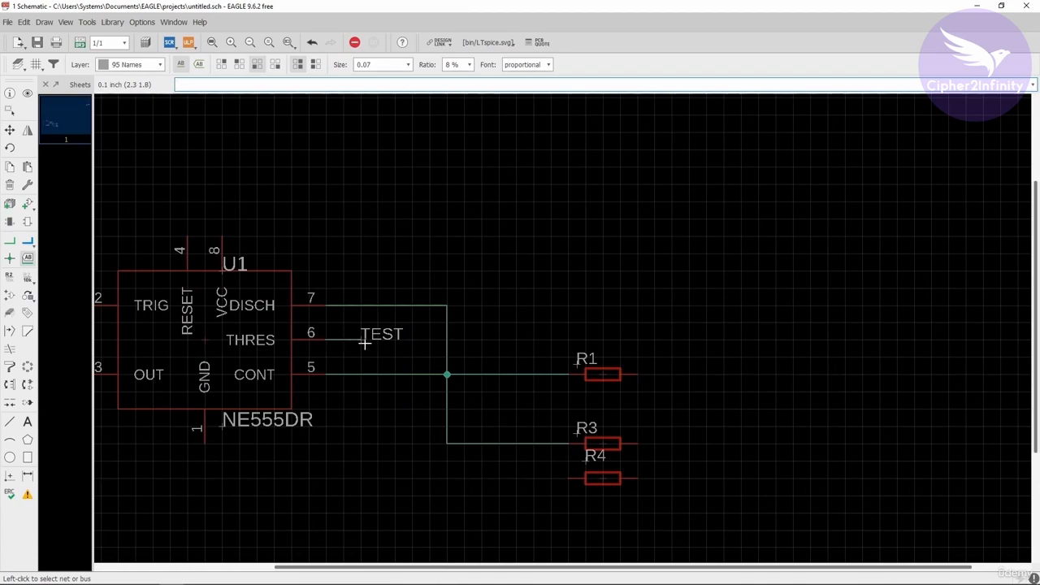
pyautogui.scroll(-3, 333, 348)
pyautogui.scroll(-1, 328, 368)
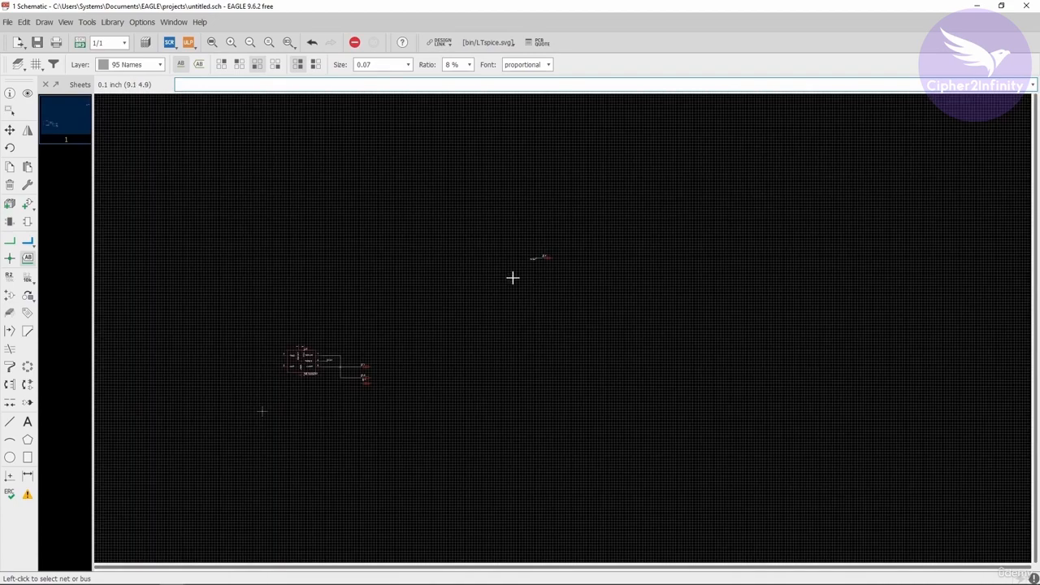
pyautogui.scroll(6, 537, 252)
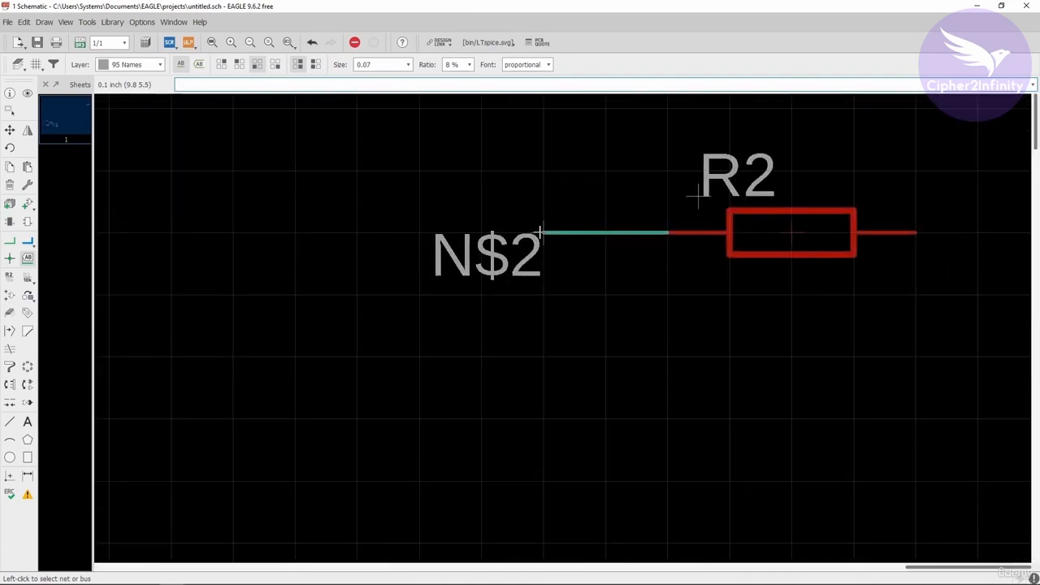
pyautogui.rightClick(540, 232)
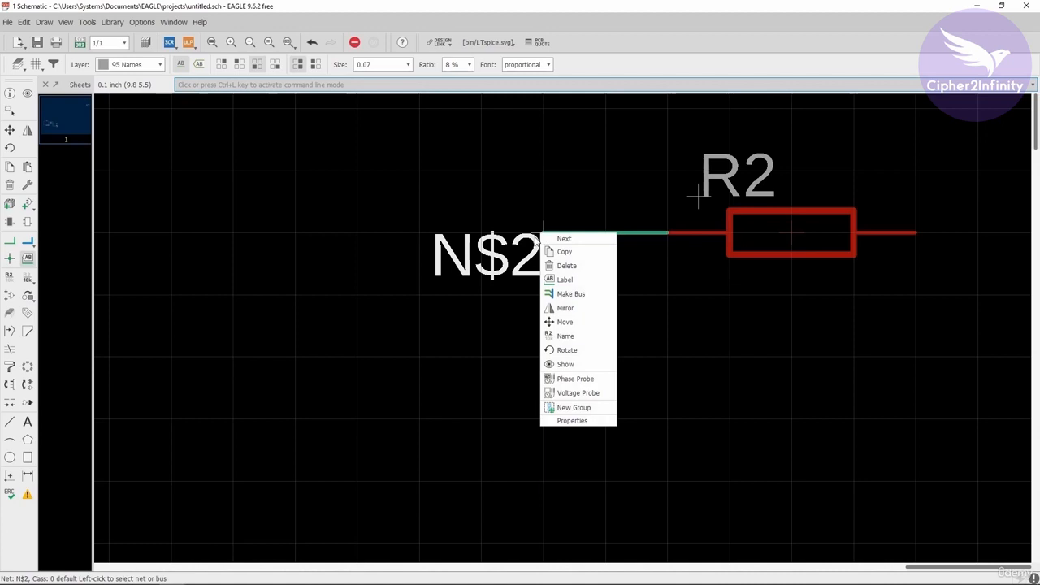
pyautogui.click(569, 336)
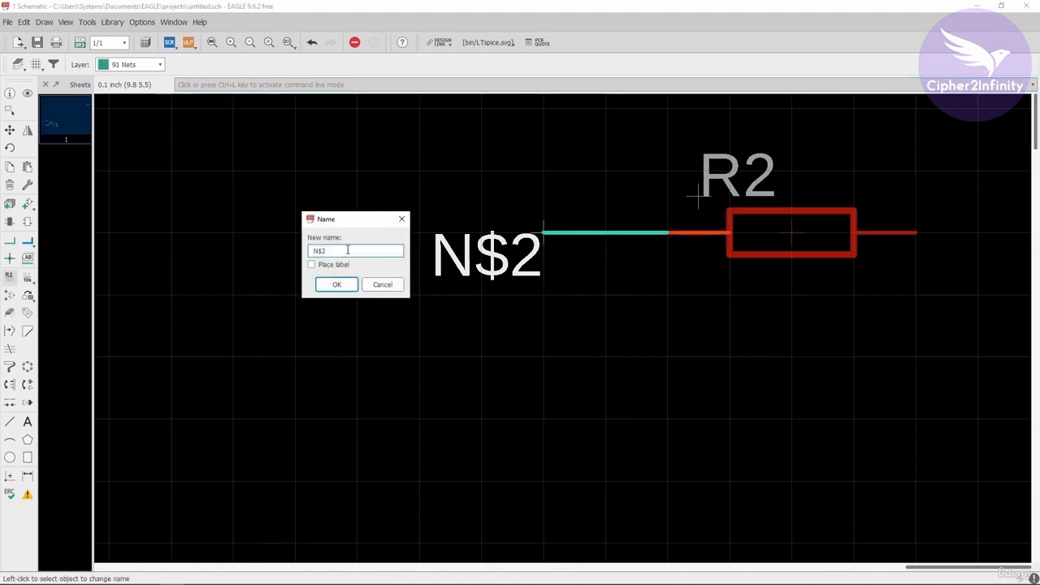
pyautogui.moveTo(348, 250); pyautogui.dragTo(269, 237)
pyautogui.write('TEST')
pyautogui.click(339, 288)
pyautogui.moveTo(325, 264); pyautogui.dragTo(539, 300)
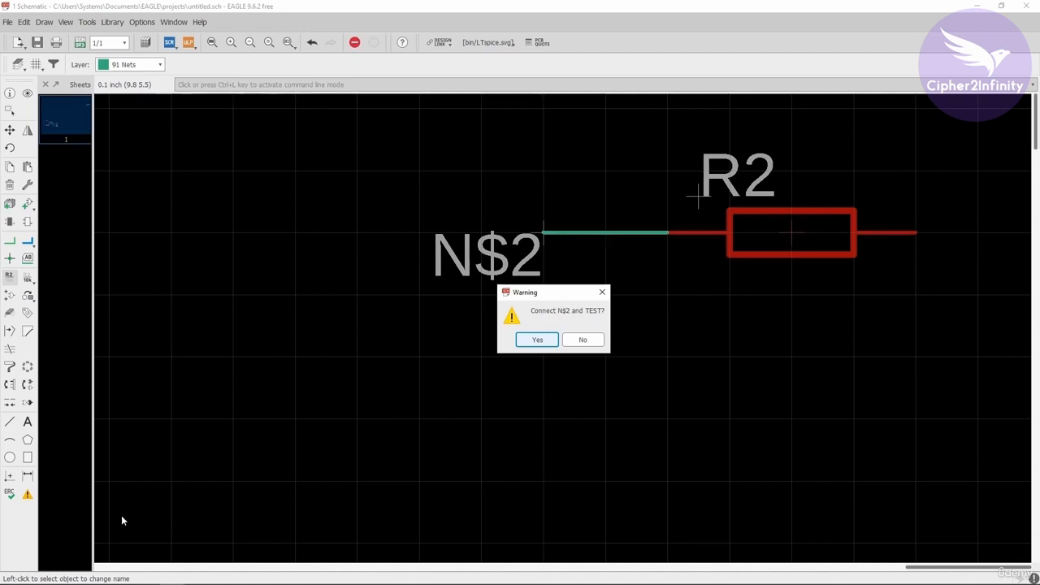
pyautogui.click(536, 341)
pyautogui.click(537, 341)
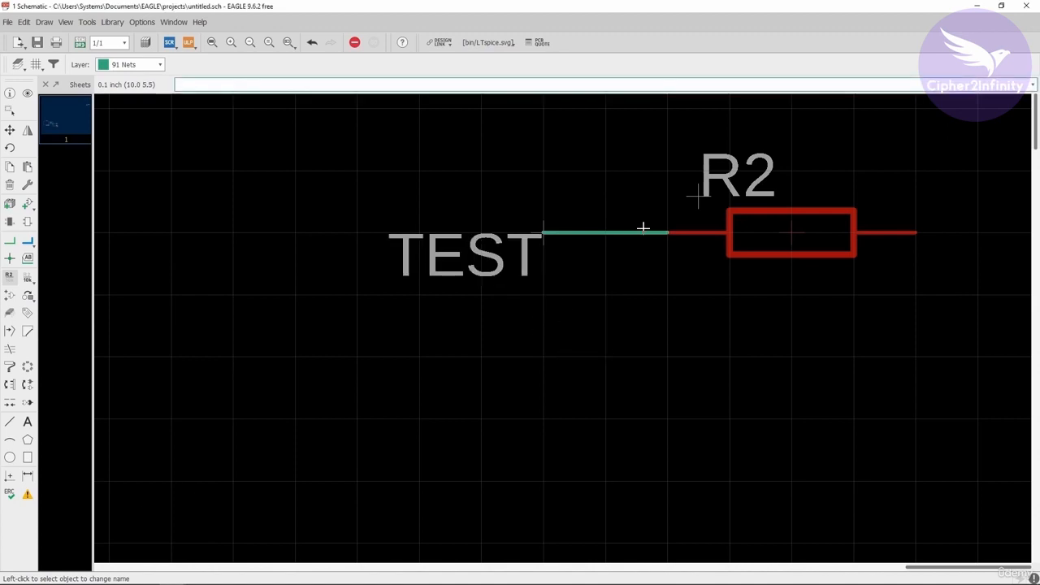
# Highlight the TEST net with Show from its stub at U1's pin 6 and examine its connection to R2's stub
pyautogui.scroll(-2, 669, 227)
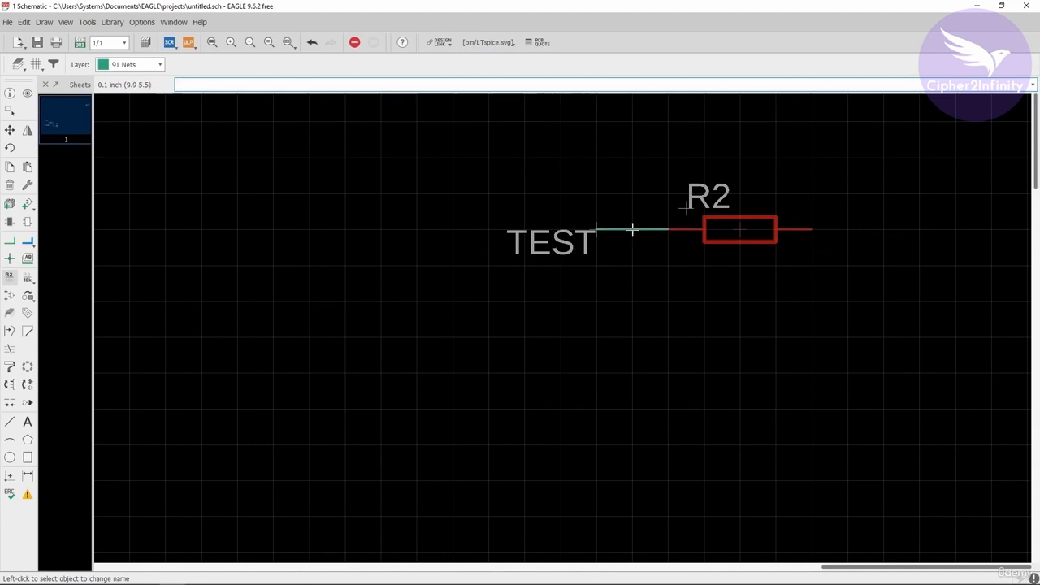
pyautogui.scroll(-5, 667, 230)
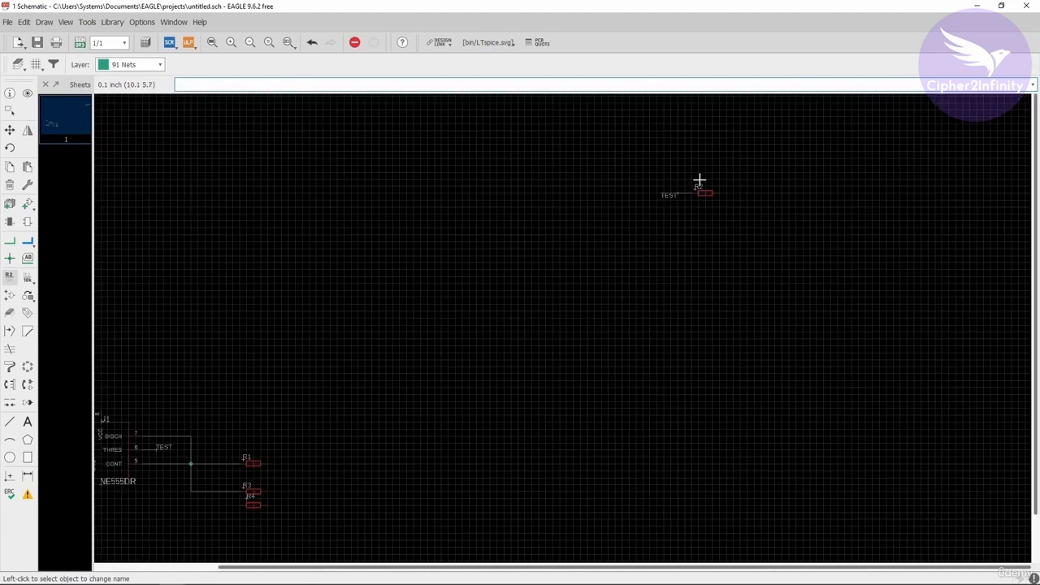
pyautogui.scroll(4, 471, 255)
pyautogui.scroll(2, 338, 347)
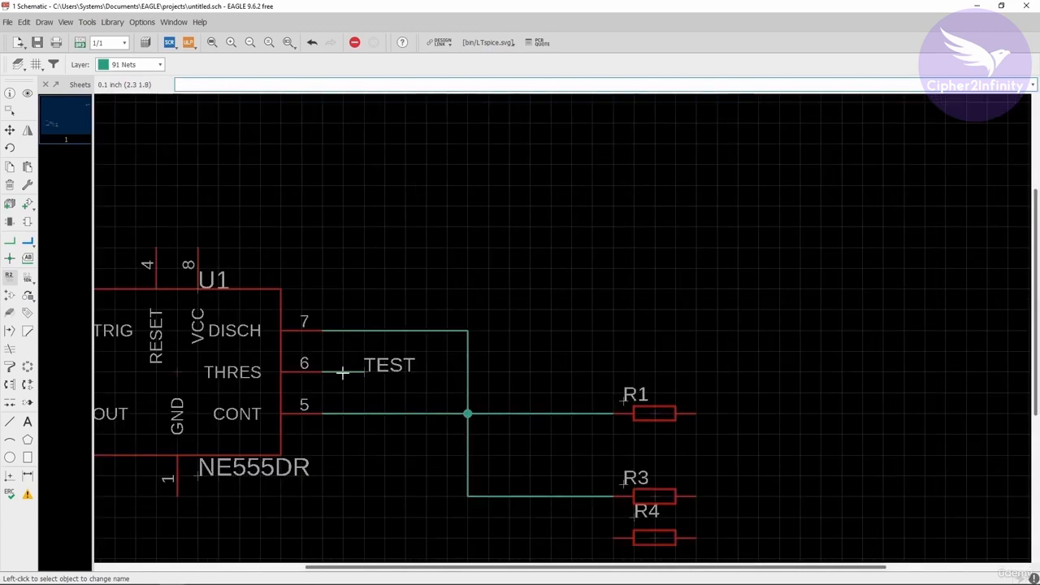
pyautogui.scroll(-5, 221, 412)
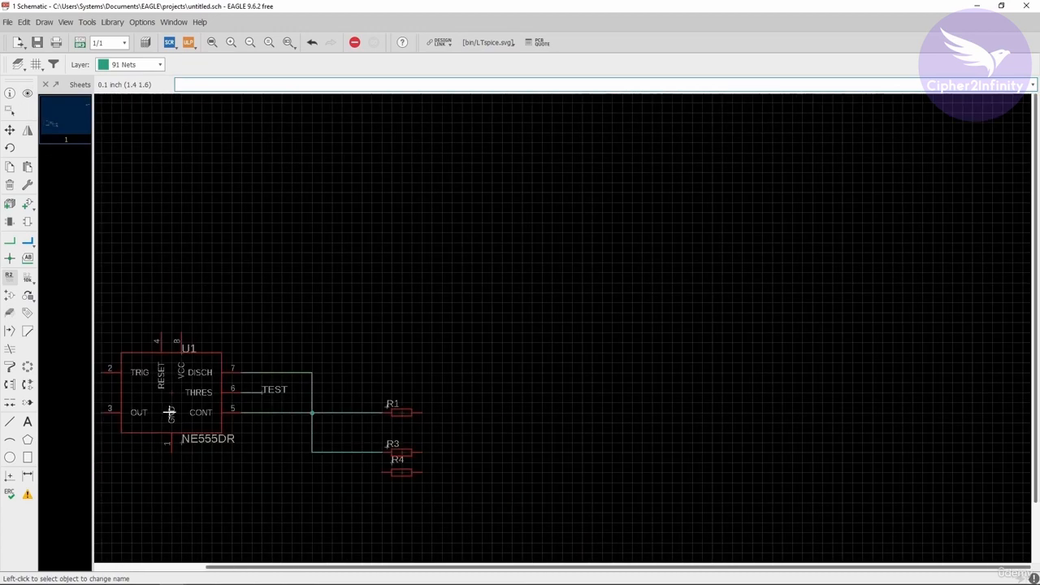
pyautogui.scroll(1, 221, 412)
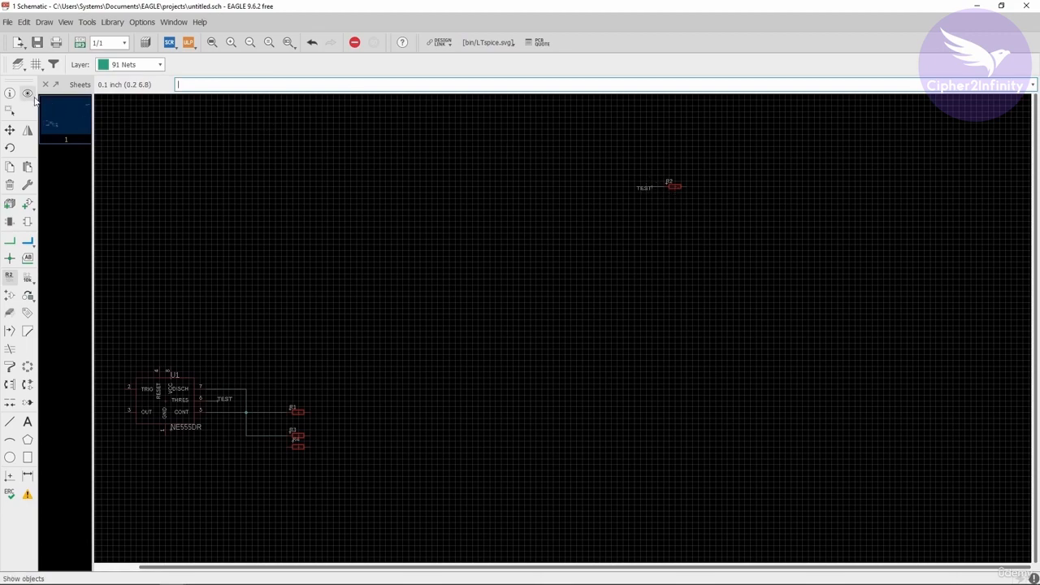
pyautogui.click(27, 94)
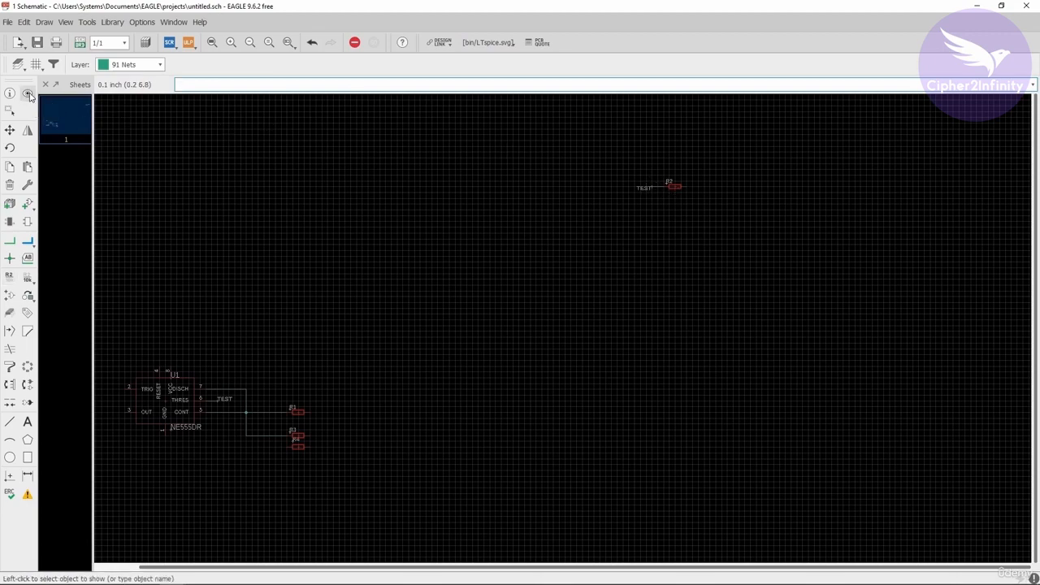
pyautogui.scroll(5, 183, 387)
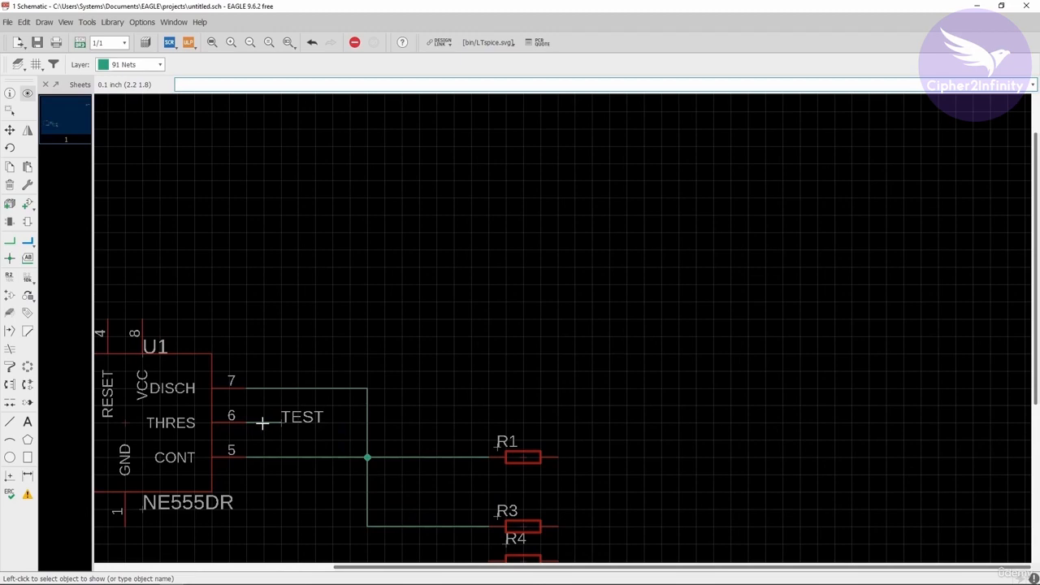
pyautogui.click(262, 422)
pyautogui.scroll(-5, 262, 423)
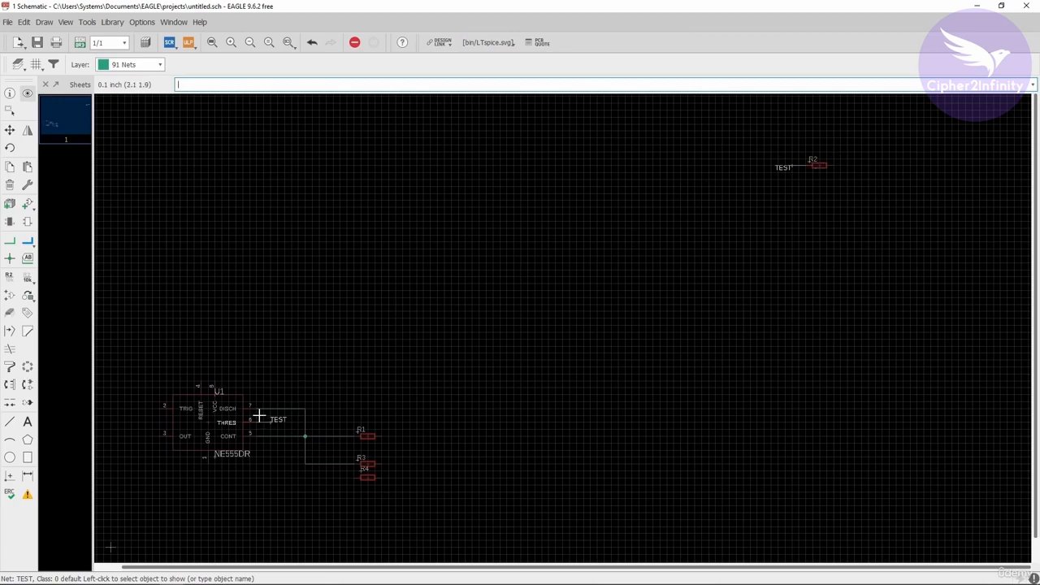
pyautogui.scroll(3, 249, 421)
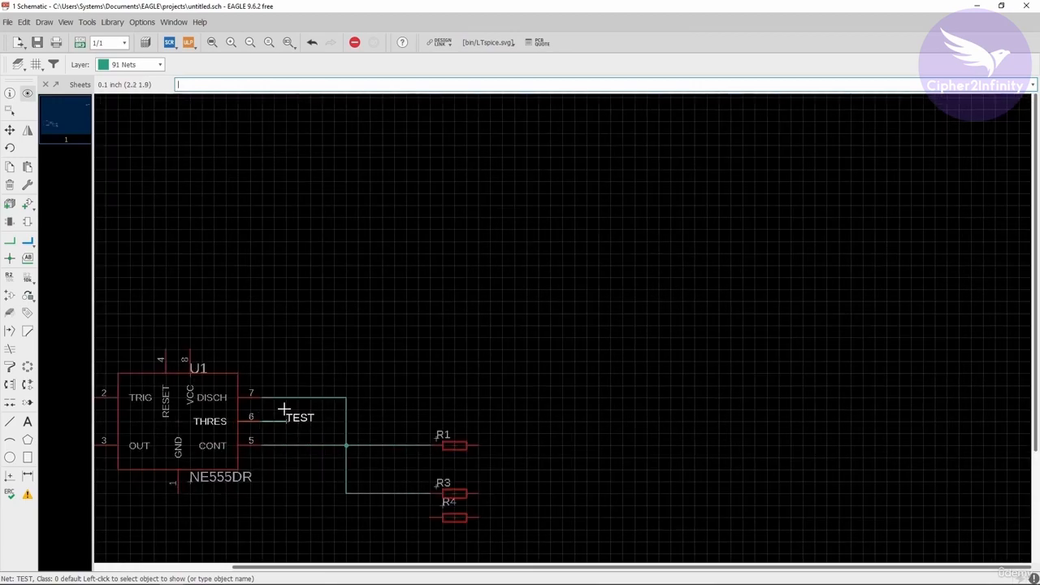
pyautogui.scroll(-3, 268, 432)
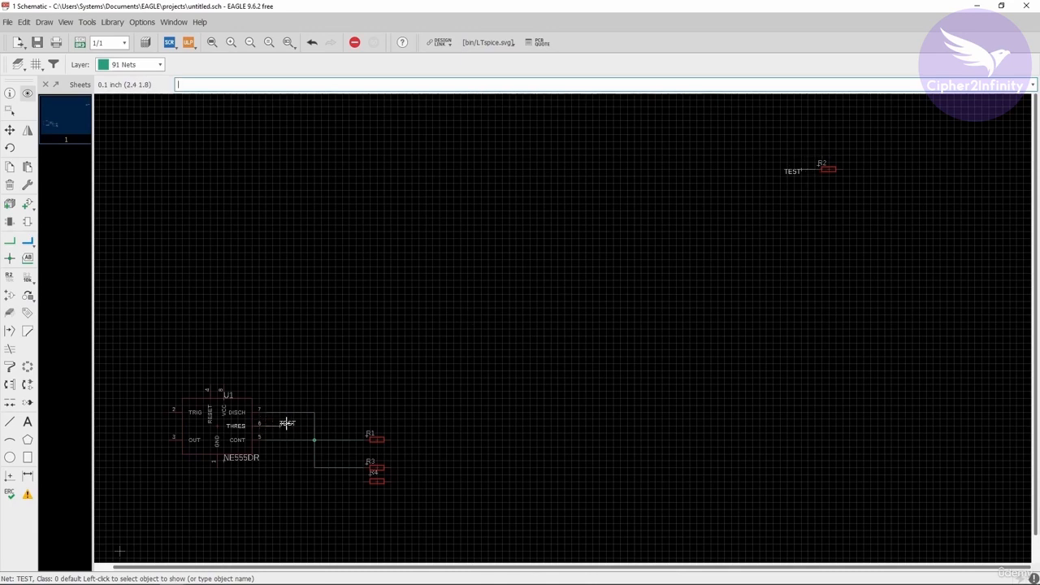
pyautogui.scroll(-2, 321, 407)
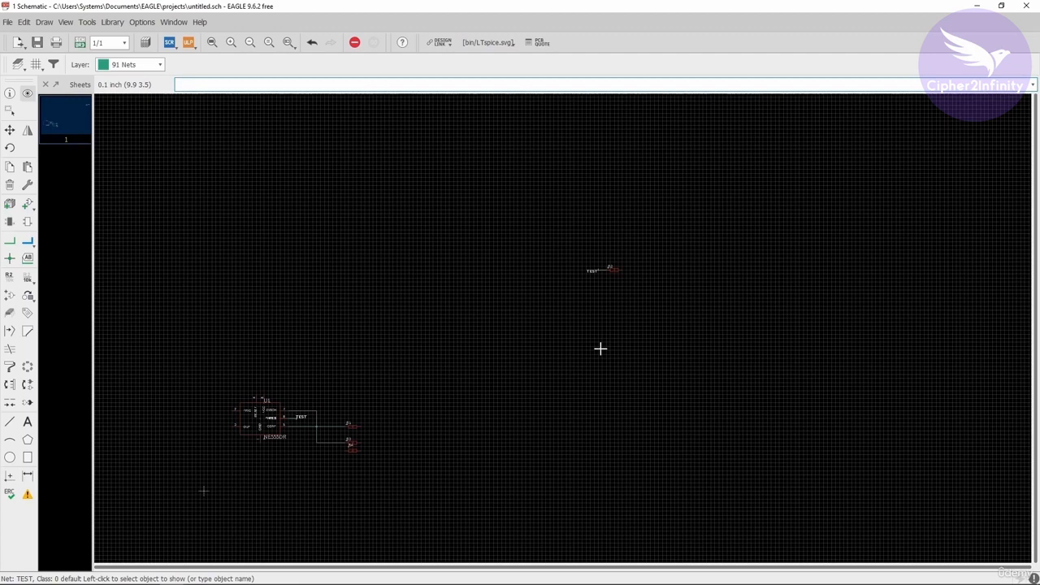
pyautogui.click(28, 260)
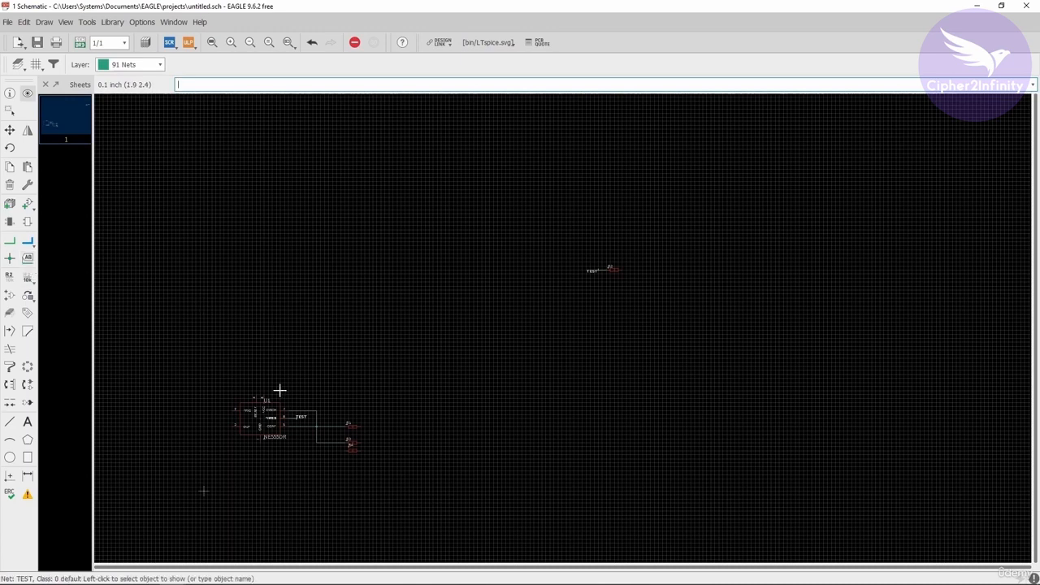